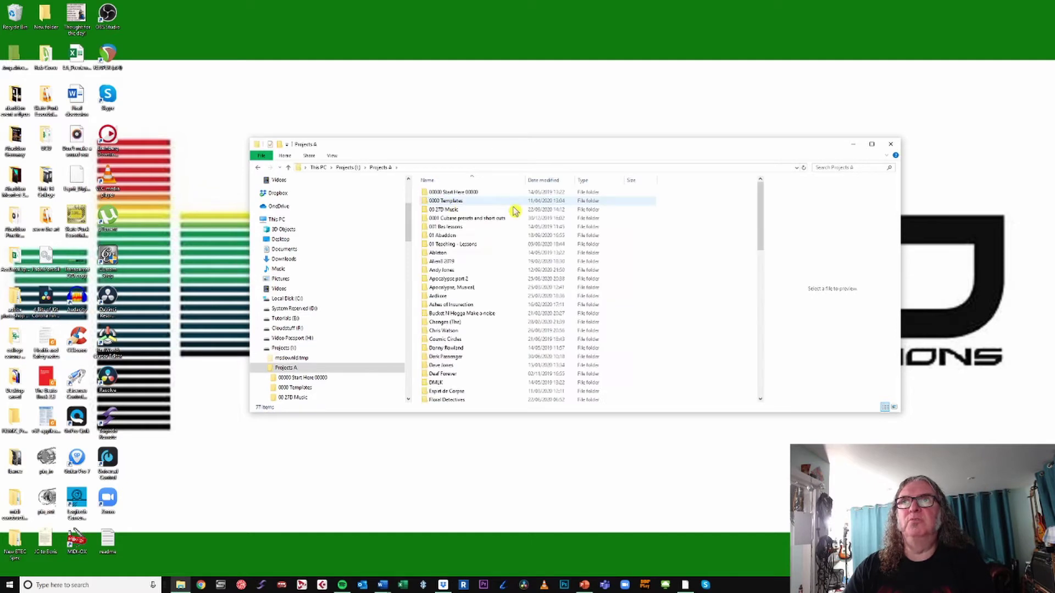
- Check the Kill the lollypop intro folder in 00 27D Music, then open the neighbouring Mixing 01 Levels folder
double_click(465, 212)
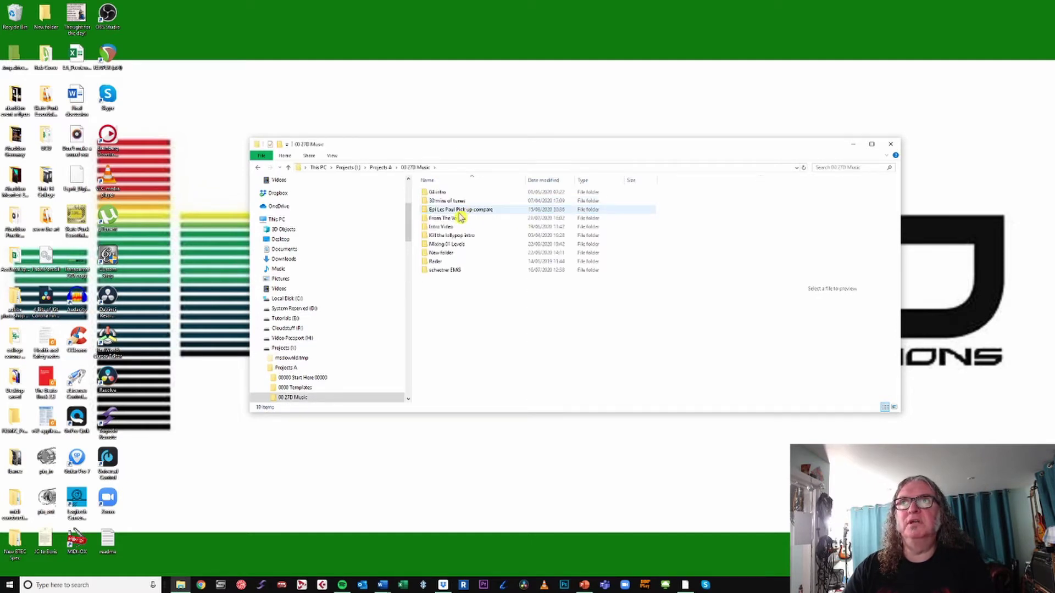
double_click(460, 237)
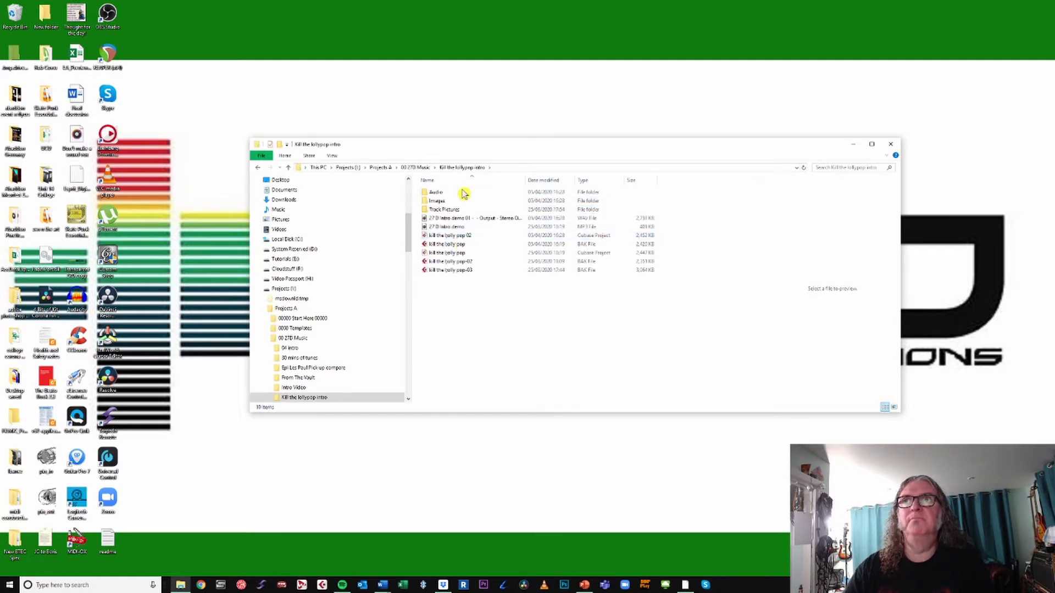
click(259, 168)
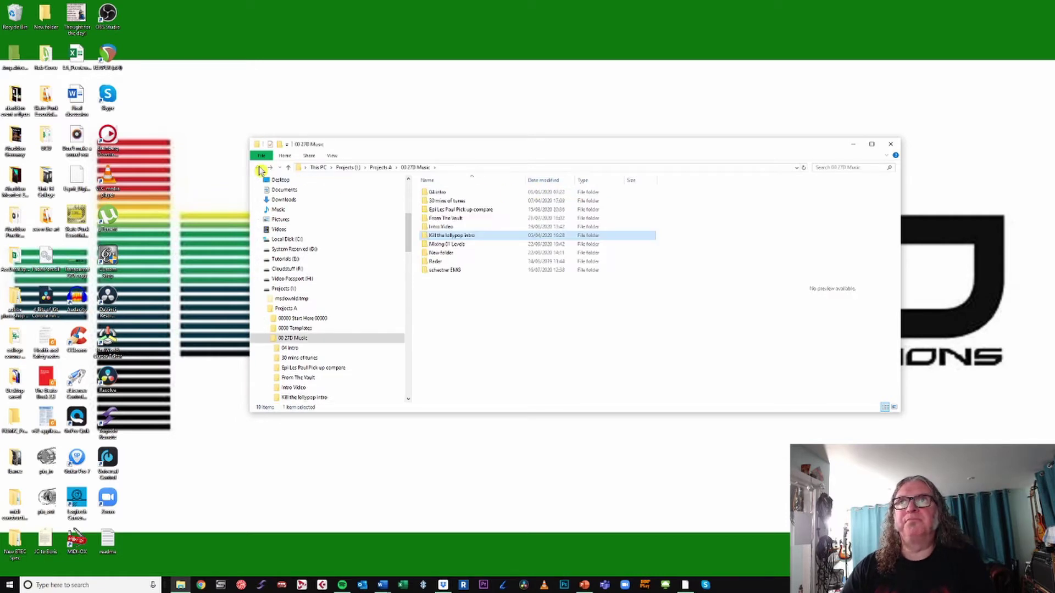
click(465, 245)
double_click(464, 245)
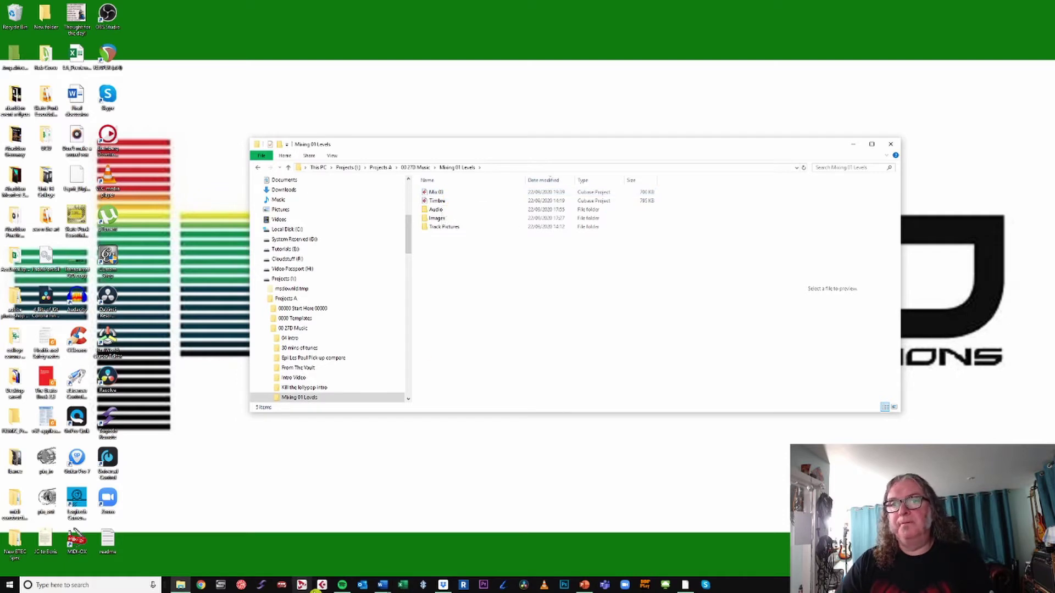
- Switch to Cubase Pro and dismiss the Steinberg Hub without choosing a project
click(321, 586)
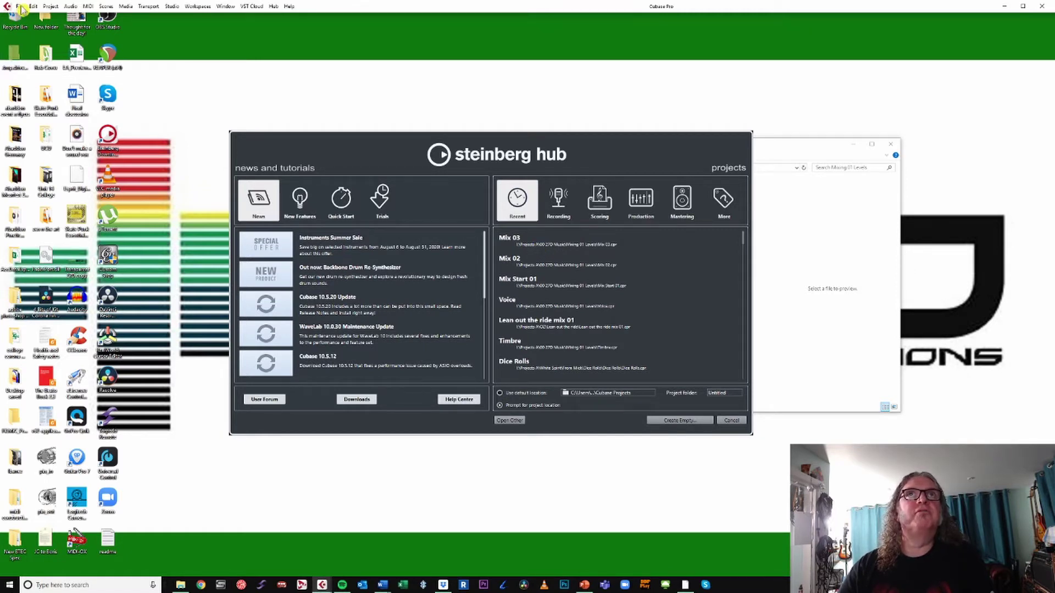
click(731, 420)
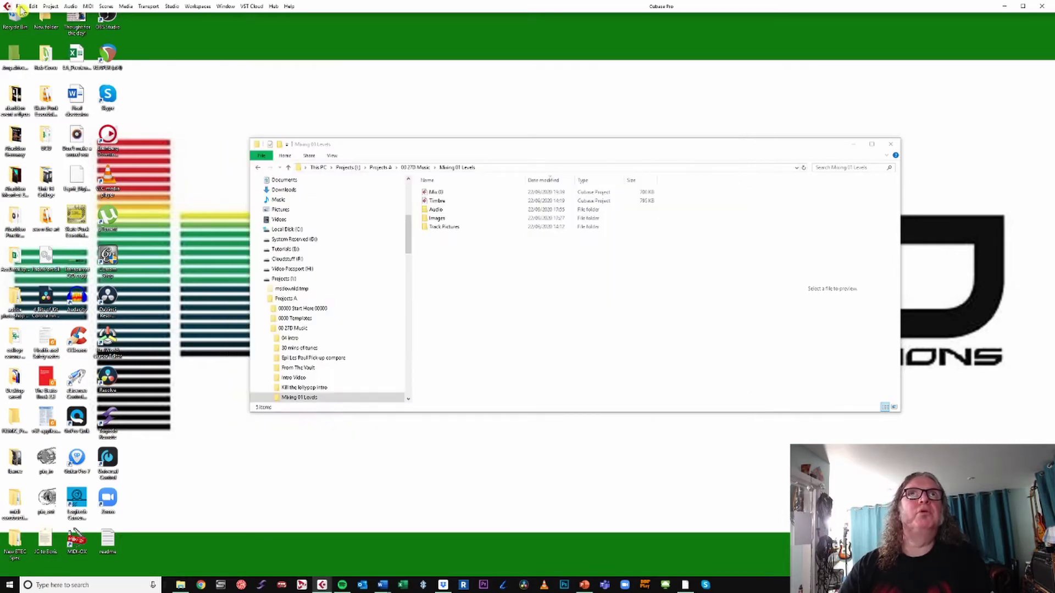
- View the list of recent projects without opening any of them
click(20, 7)
mouse_move(82, 174)
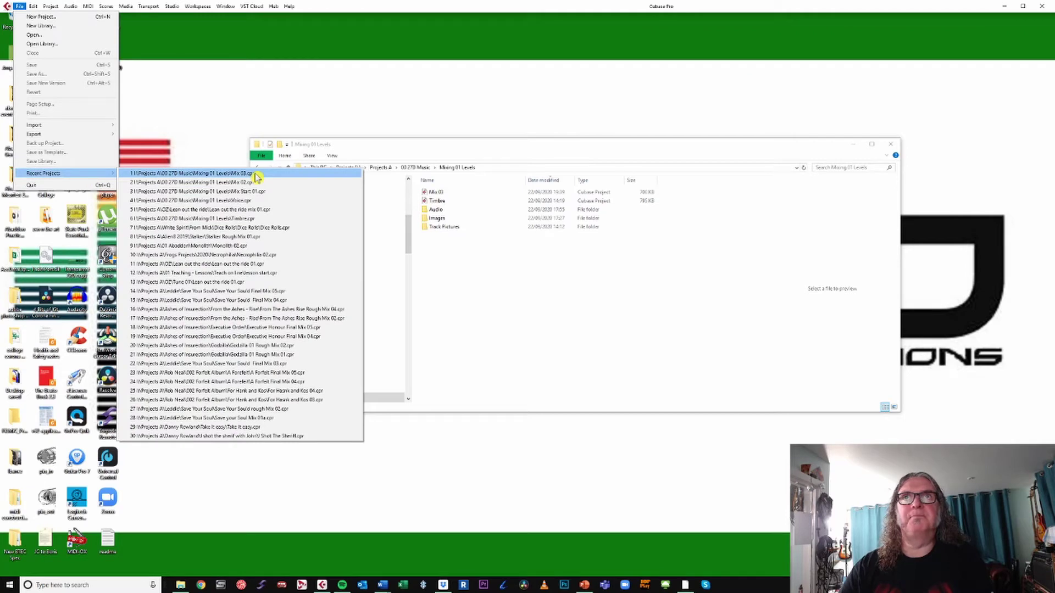
click(471, 152)
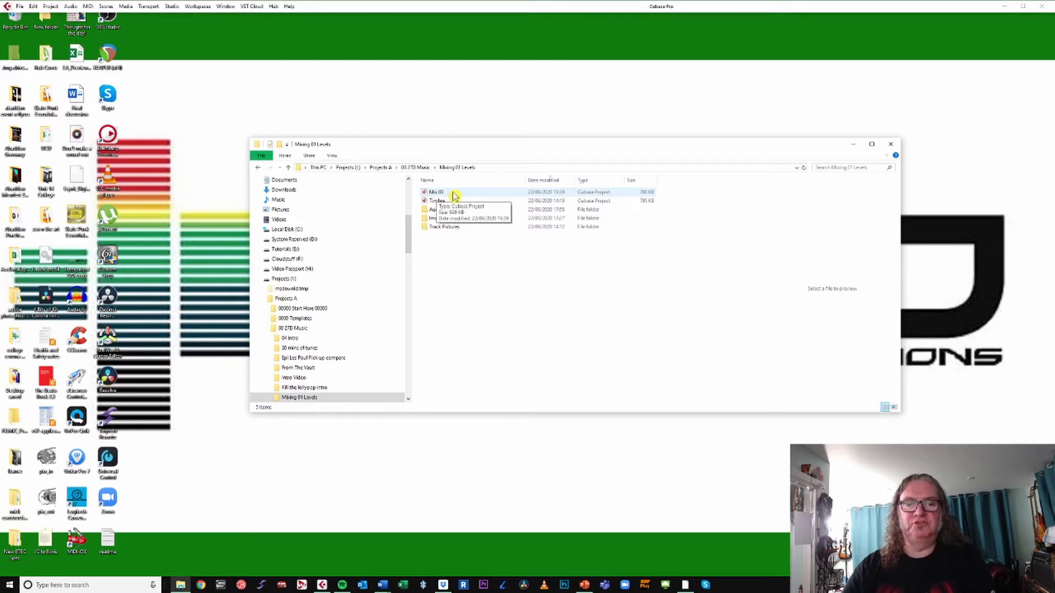
- Open the Mix 03 project from the Mixing 01 Levels folder
click(19, 8)
click(19, 8)
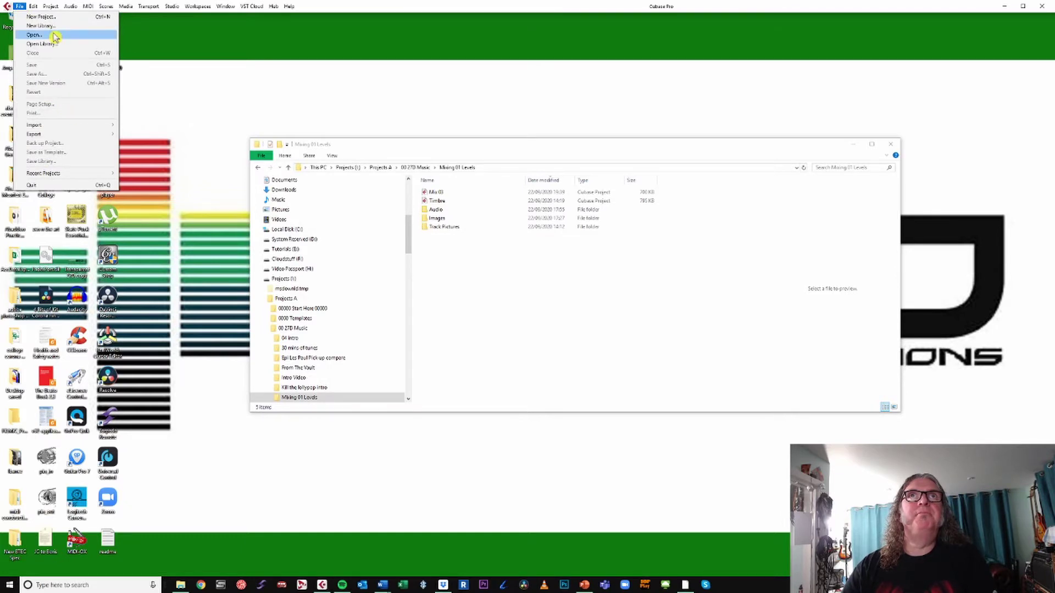
click(34, 35)
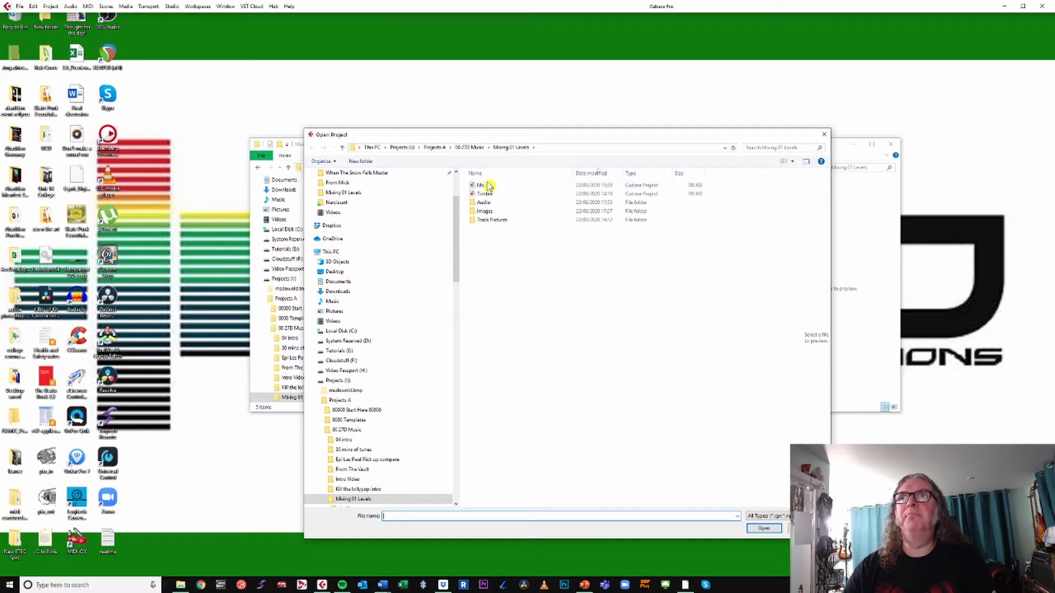
click(490, 186)
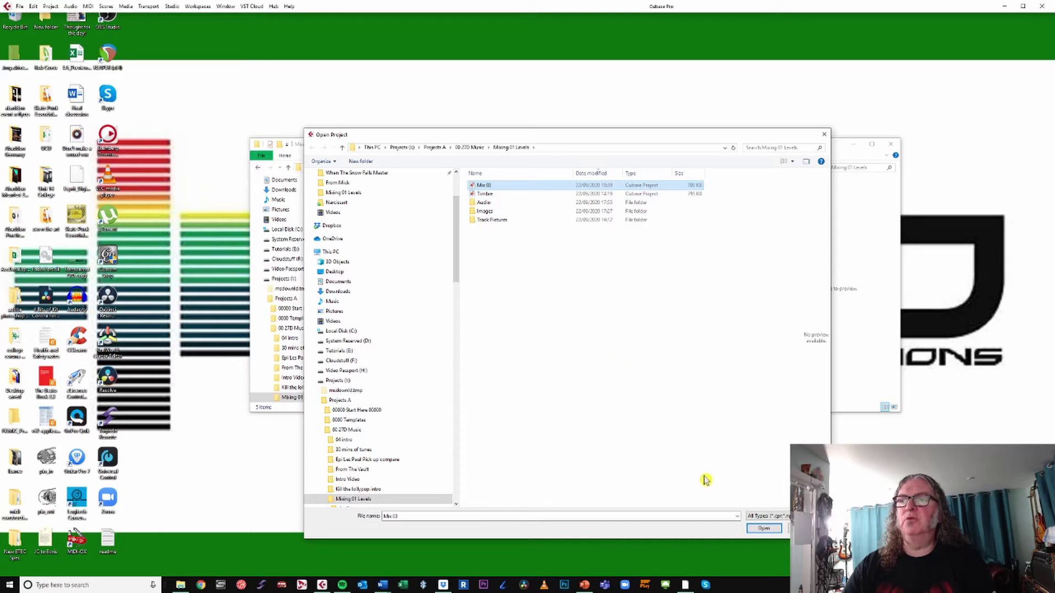
click(763, 529)
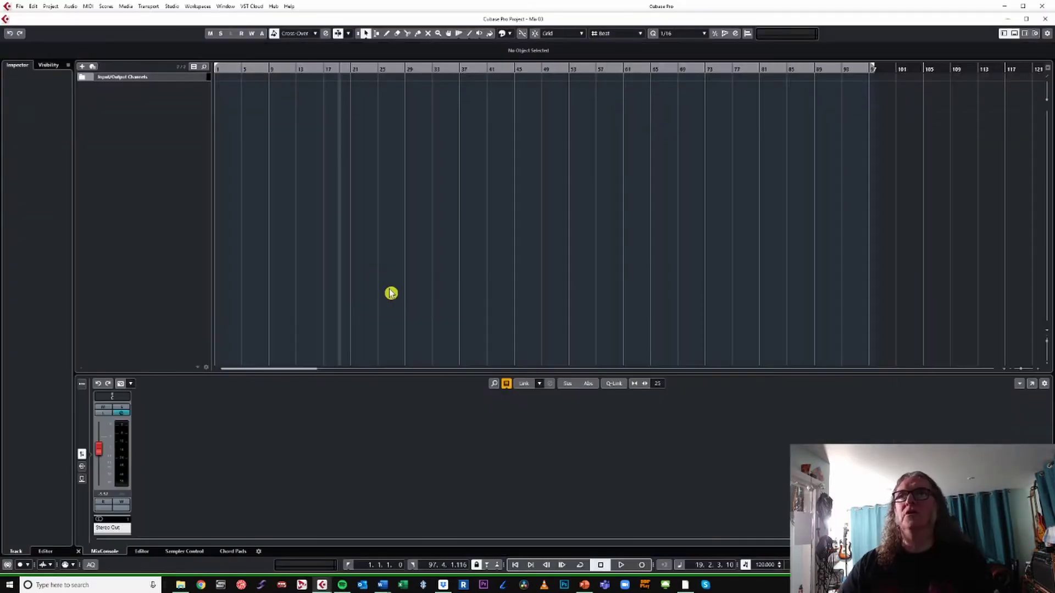
- Switch to File Explorer and examine the recordings in the Audio folder of Mixing 01 Levels
click(1006, 8)
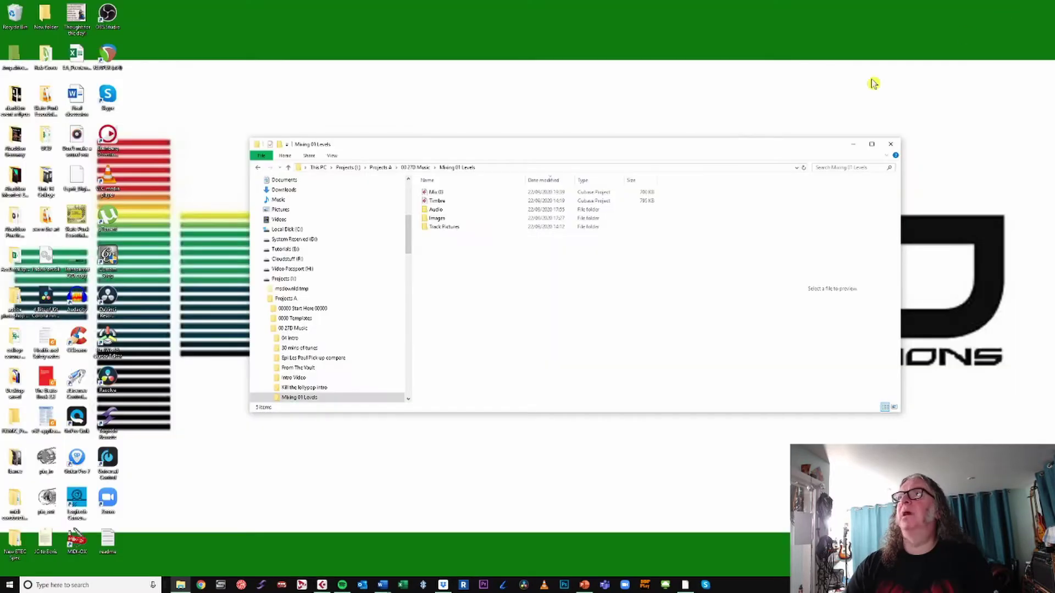
double_click(447, 215)
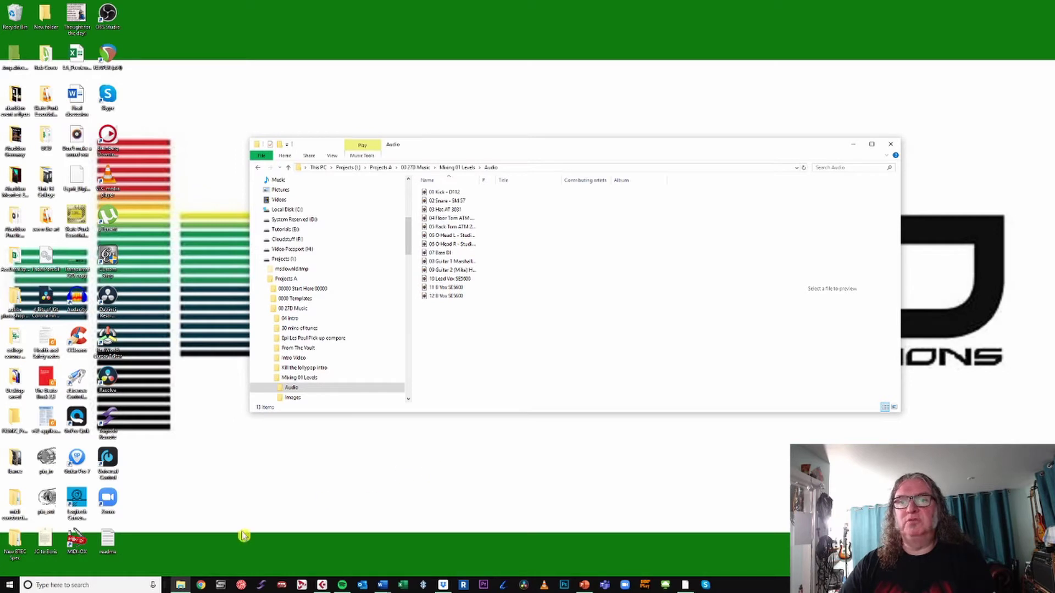
click(322, 585)
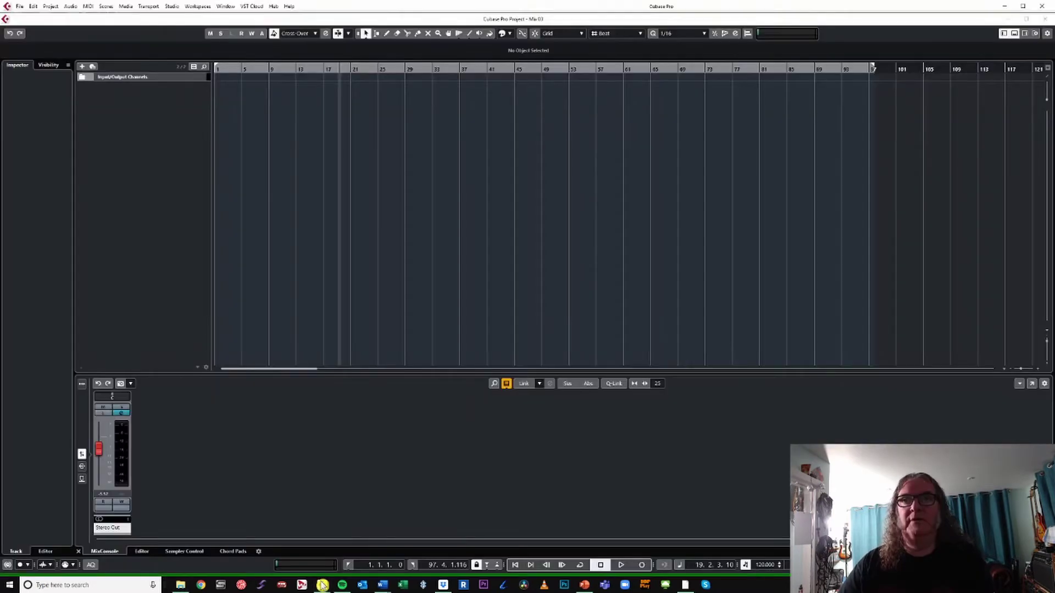
click(21, 9)
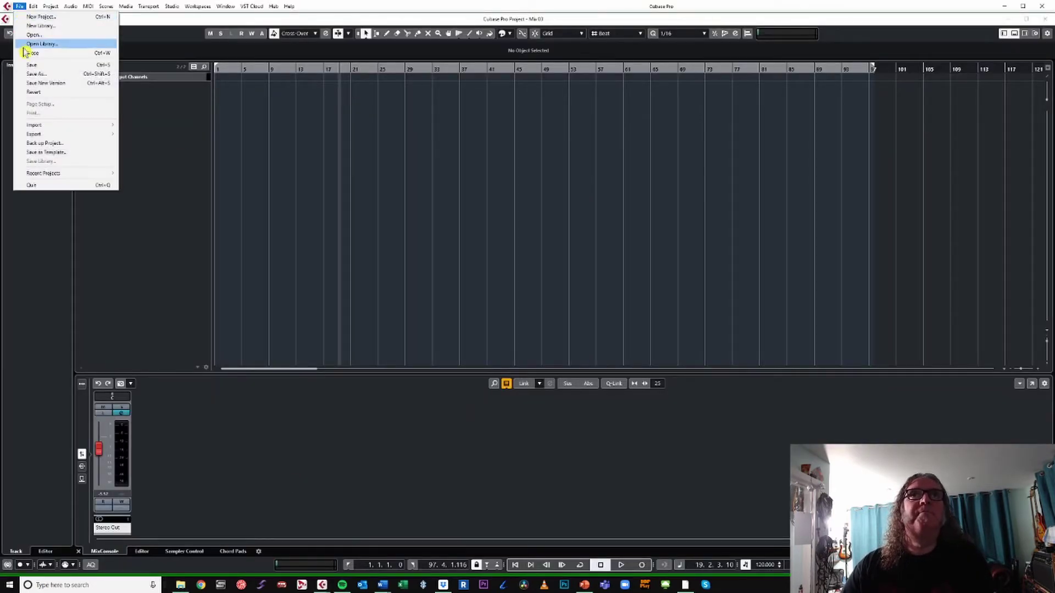
mouse_move(74, 126)
click(176, 128)
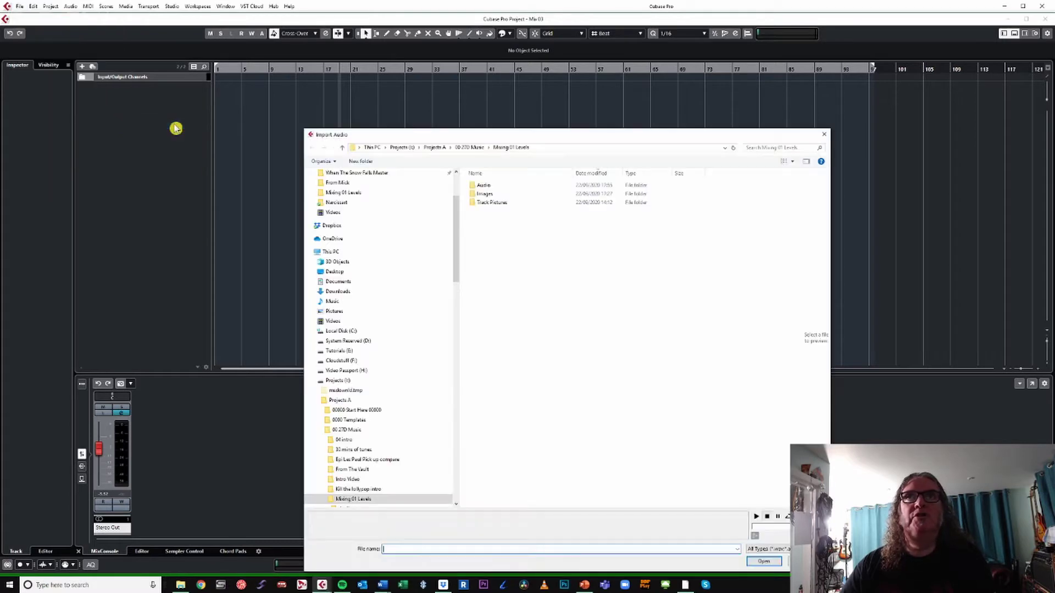
double_click(495, 185)
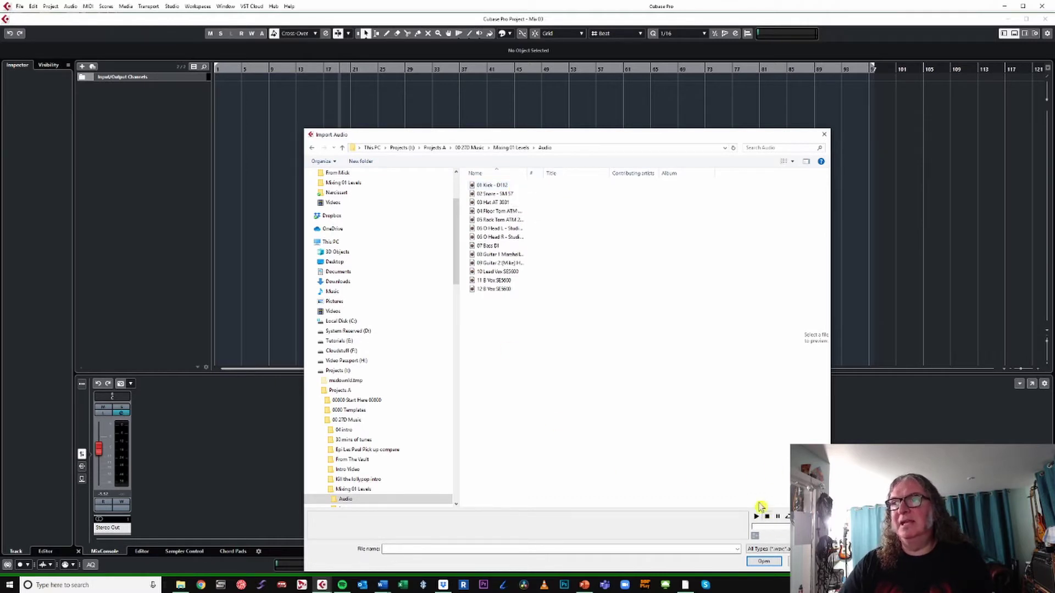
click(486, 187)
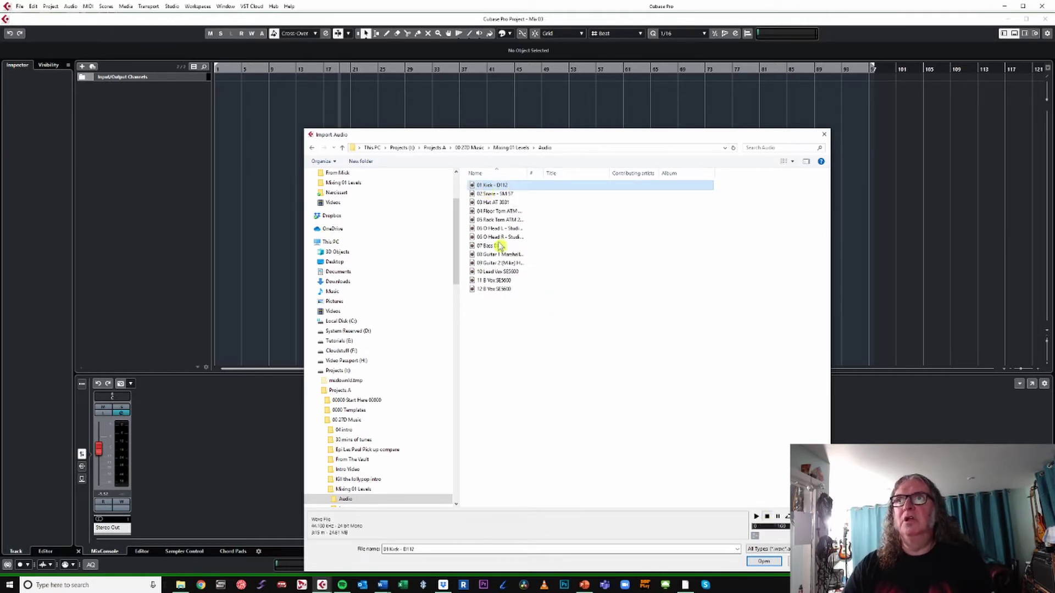
click(755, 518)
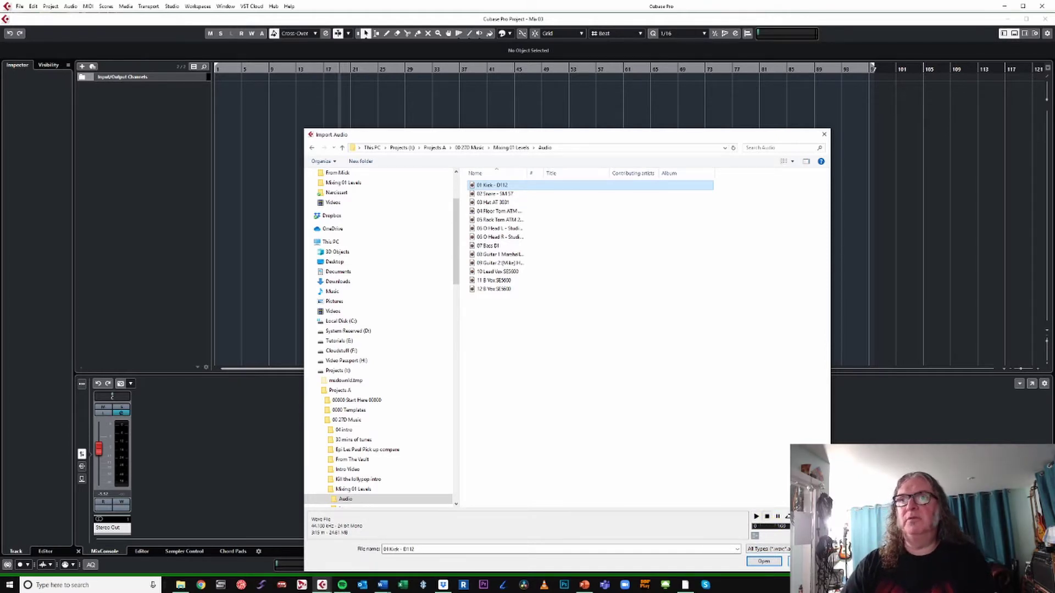
click(805, 561)
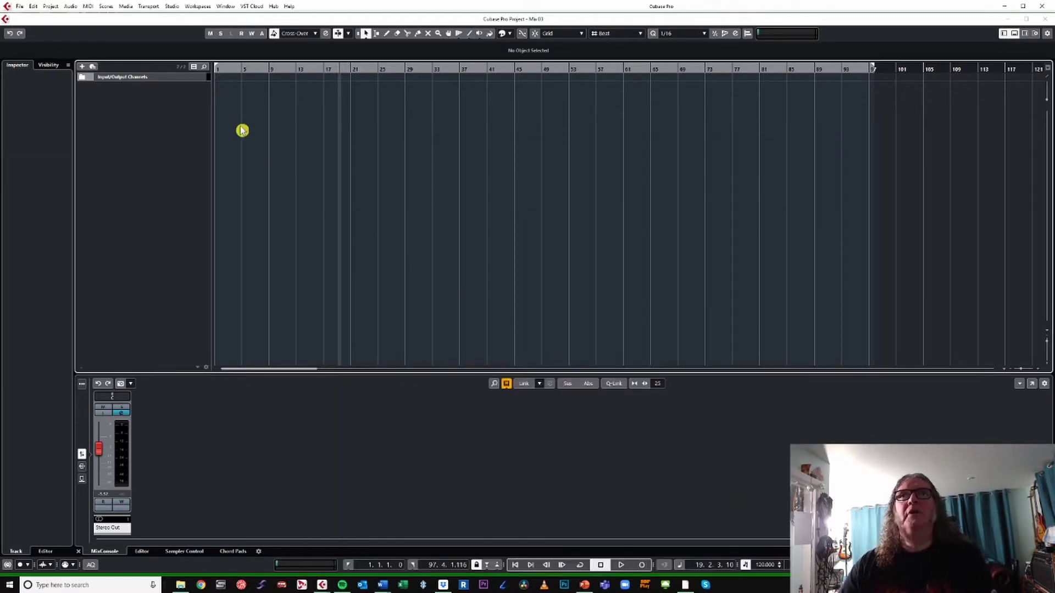
- Return the project cursor to the start of the Mix 03 timeline
key(Home)
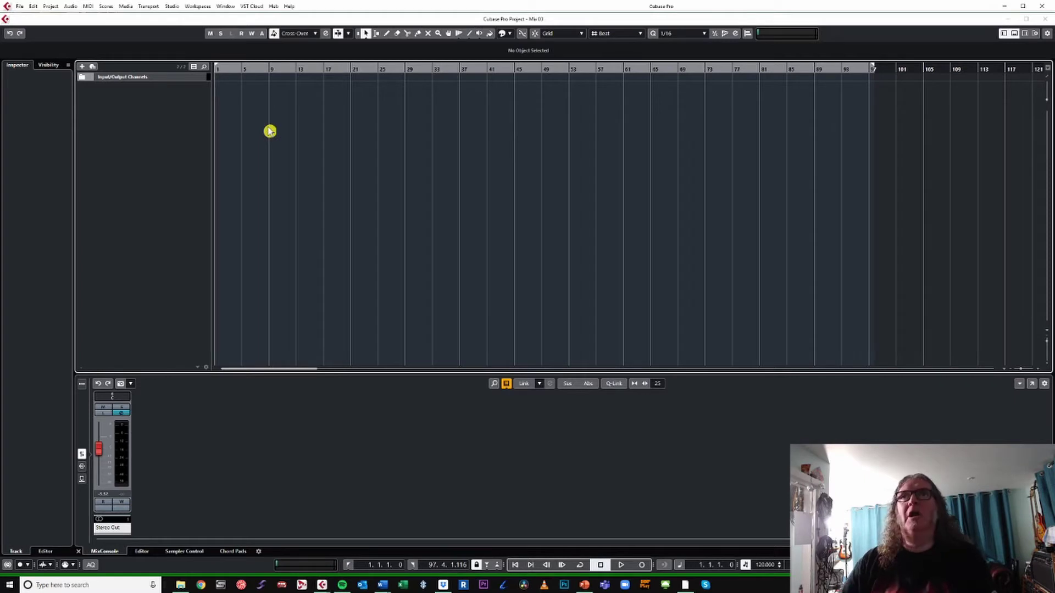
click(184, 587)
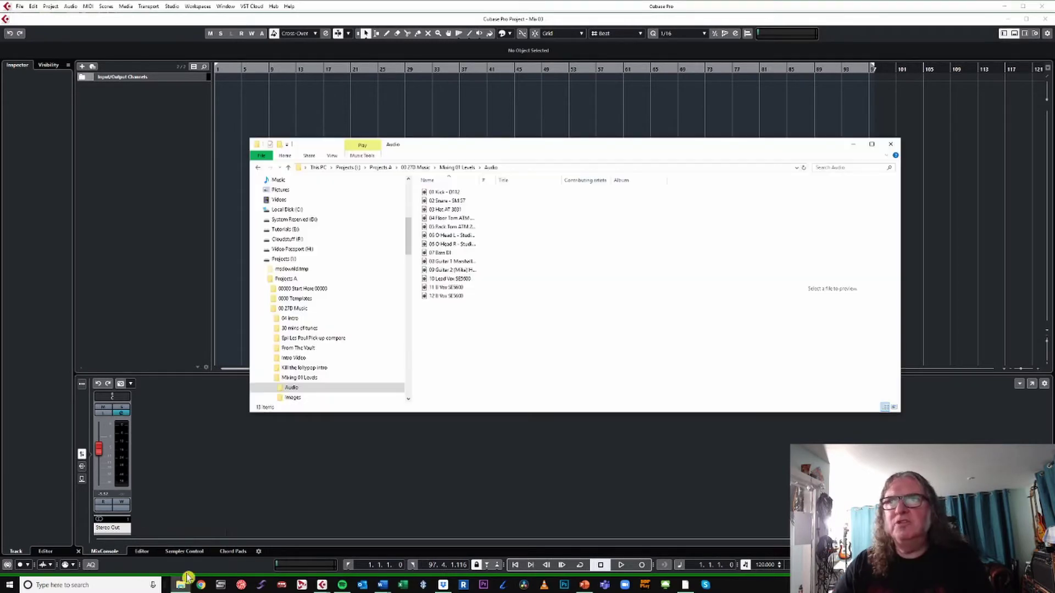
click(891, 147)
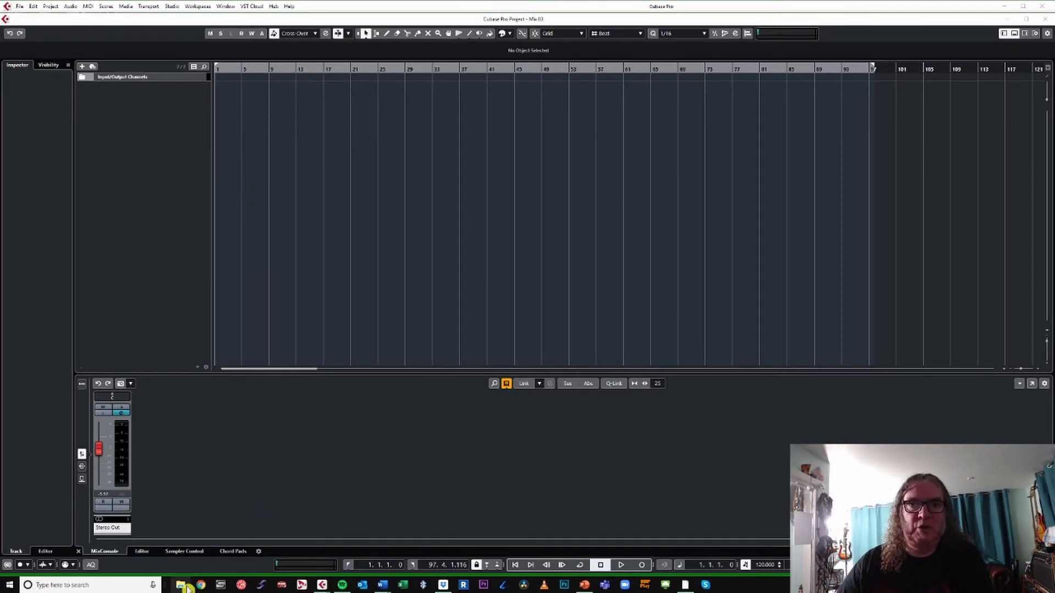
- In File Explorer, go to the Audio folder of Mixing 01 Levels under Projects A, 00 27D Music, and select all its audio files
click(181, 585)
scroll(319, 286, down, 3)
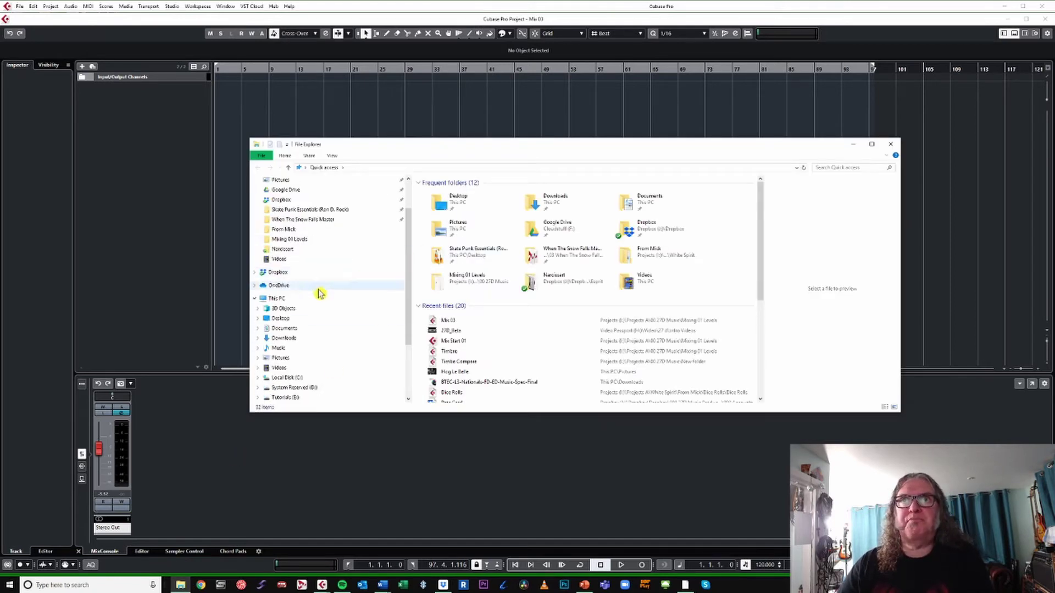
scroll(321, 294, down, 4)
click(289, 370)
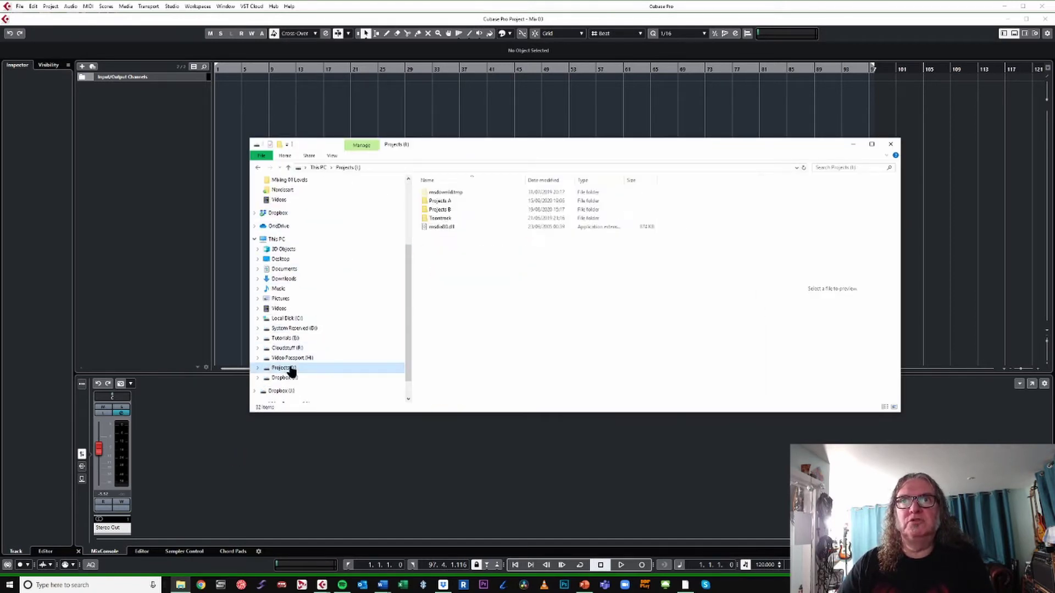
double_click(440, 201)
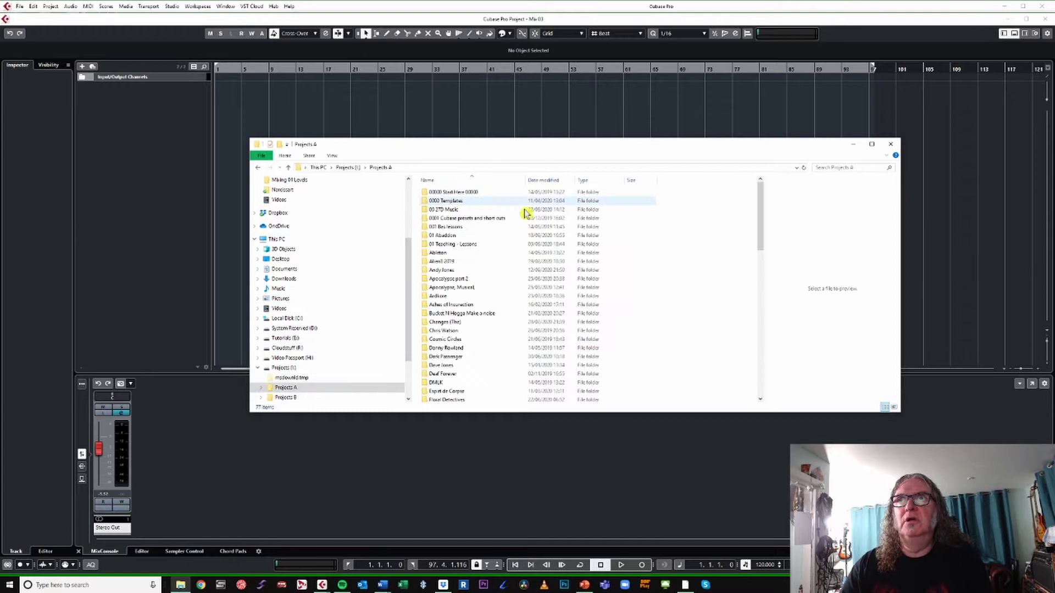
double_click(470, 210)
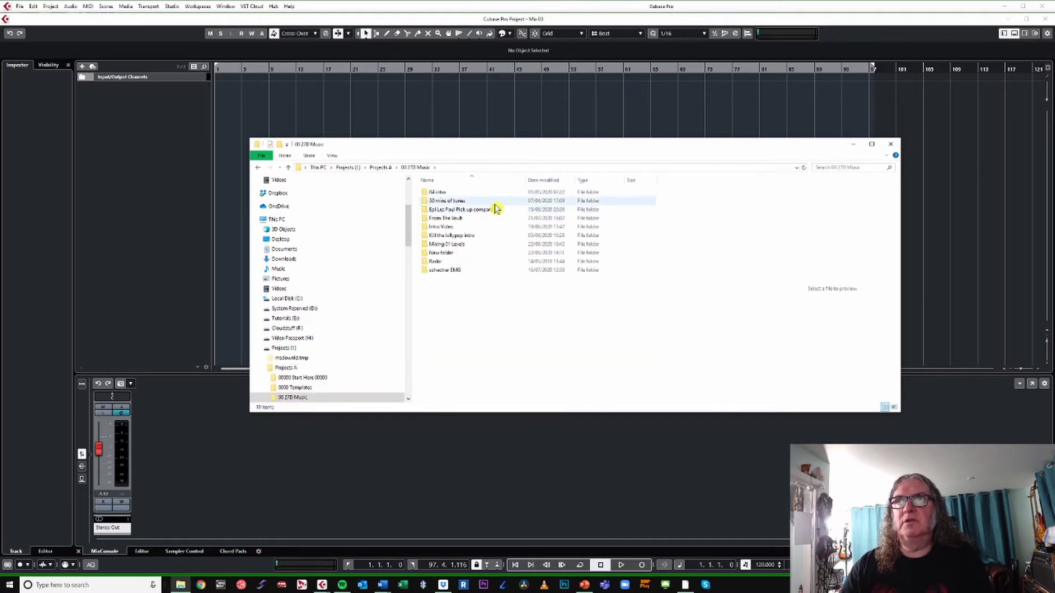
double_click(463, 247)
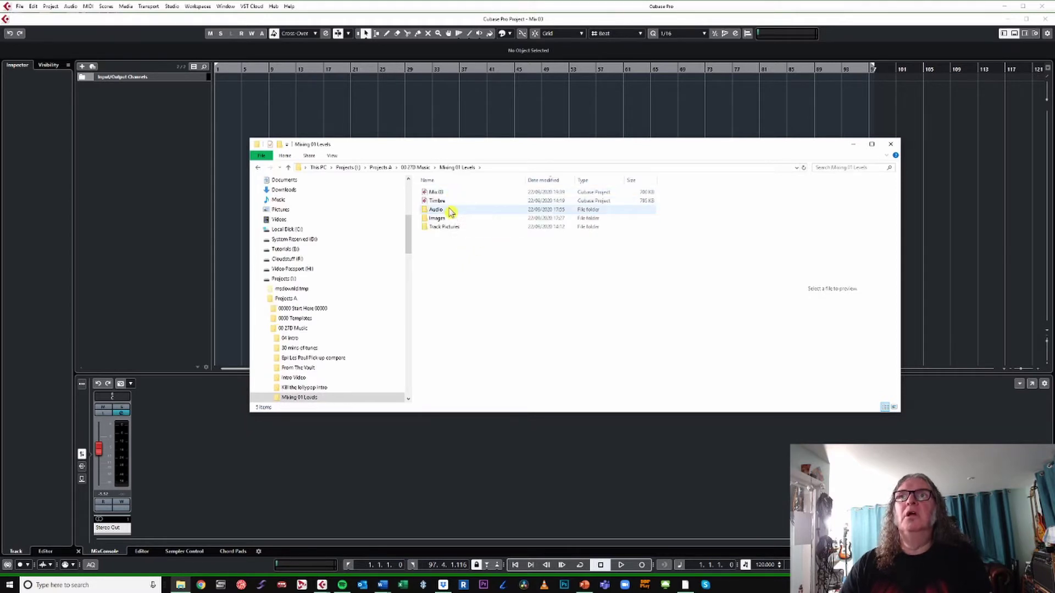
double_click(451, 210)
drag(437, 322, 449, 198)
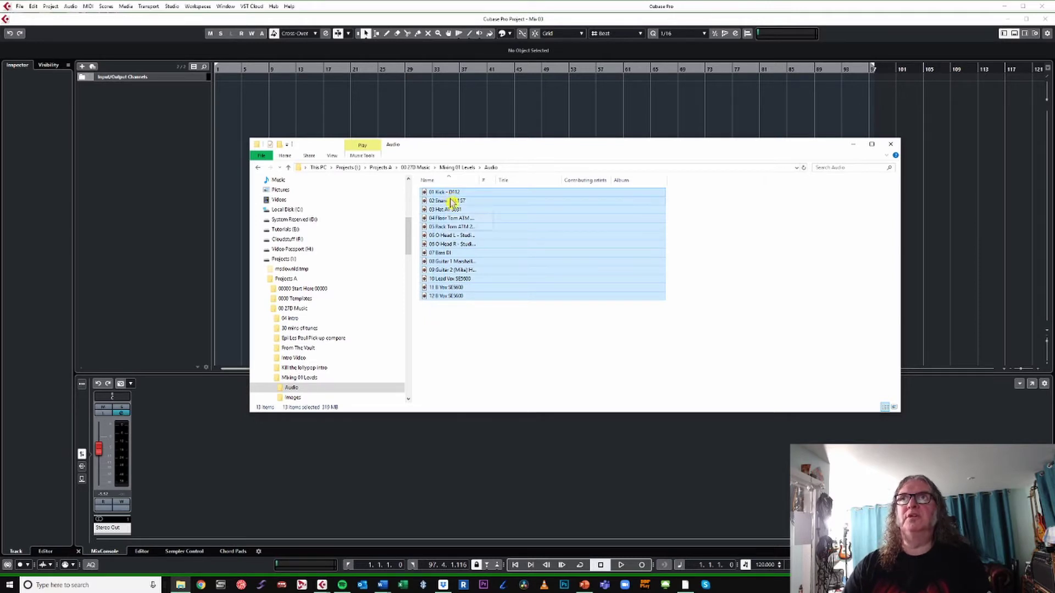
- Import the selected audio files into the Mix 03 project on different tracks and align the events with the timeline's start
click(237, 139)
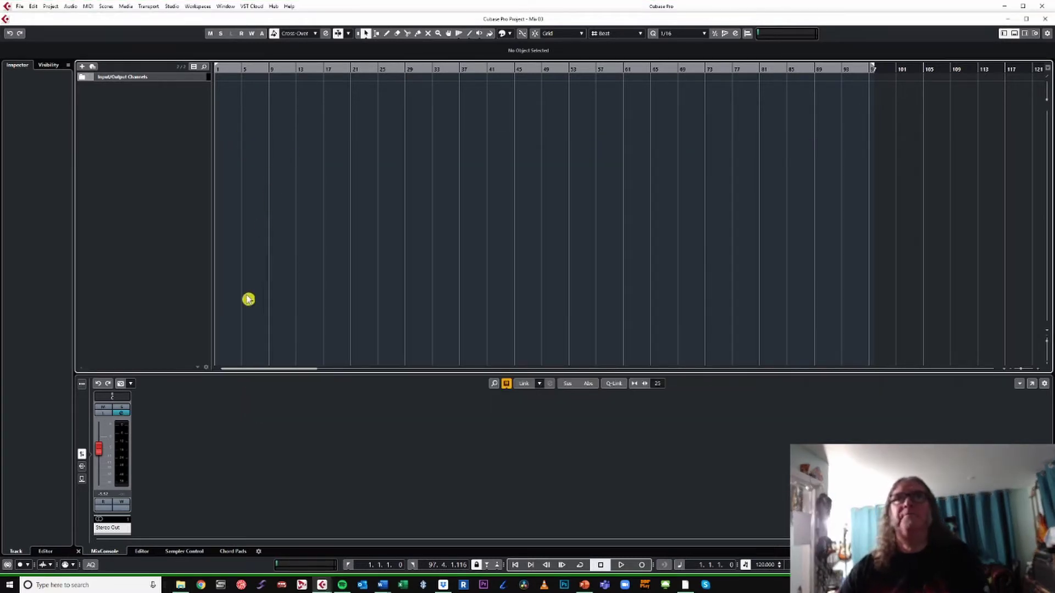
click(181, 585)
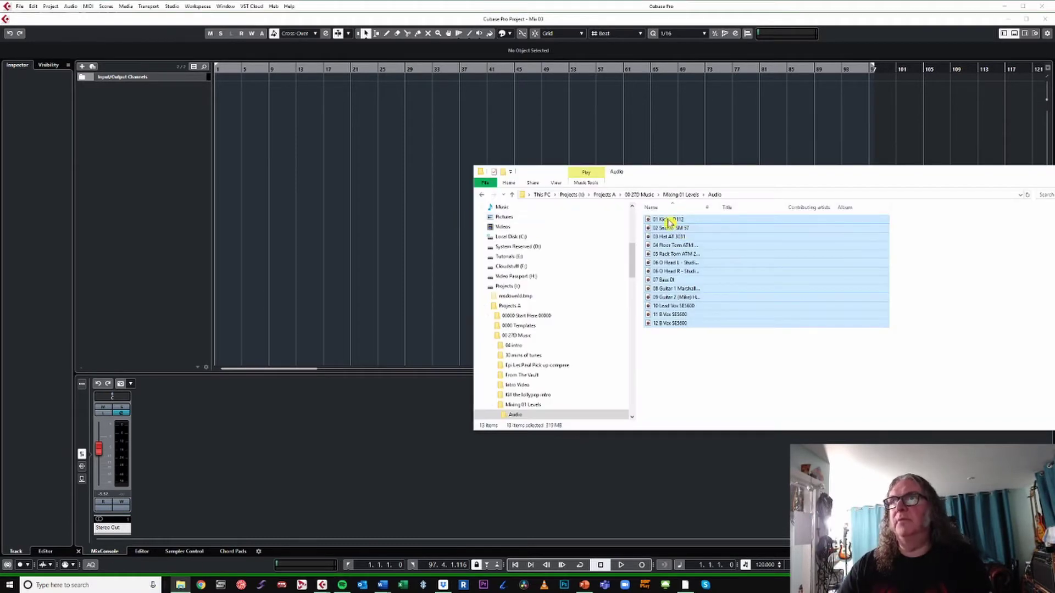
drag(668, 224, 212, 93)
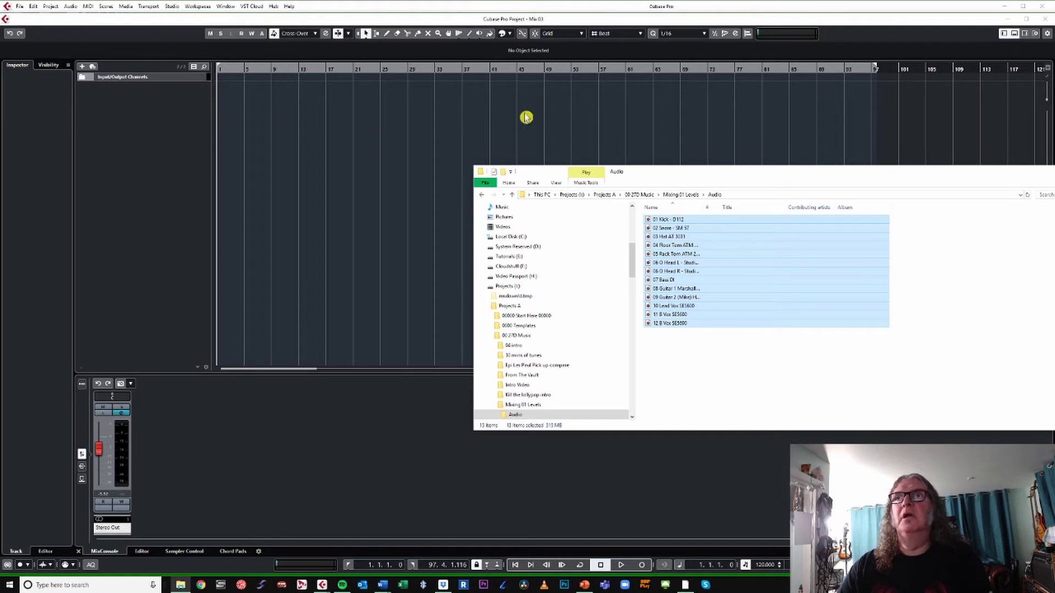
drag(687, 179, 800, 185)
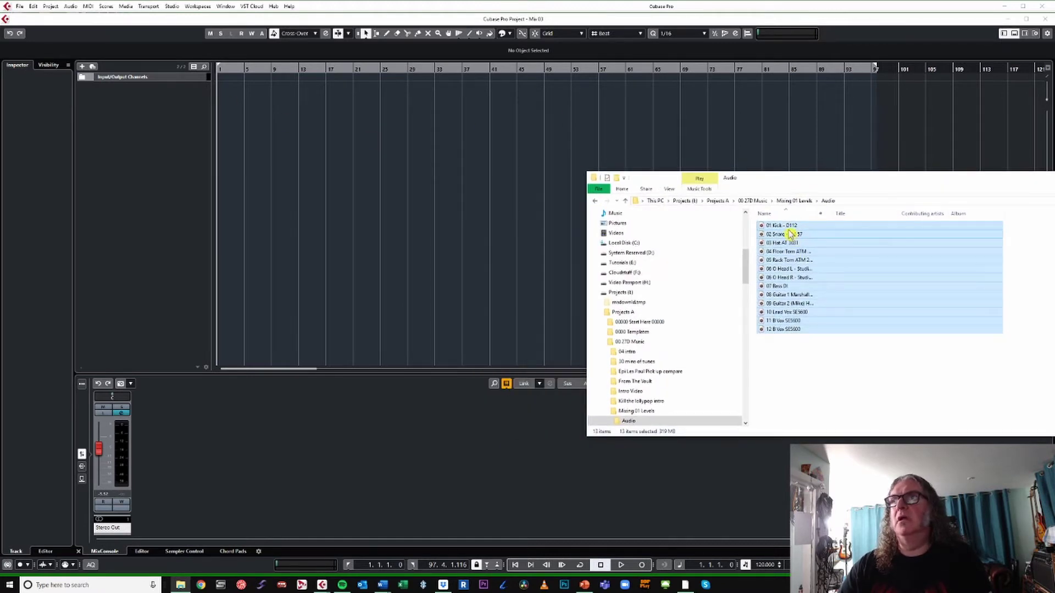
drag(785, 228, 226, 101)
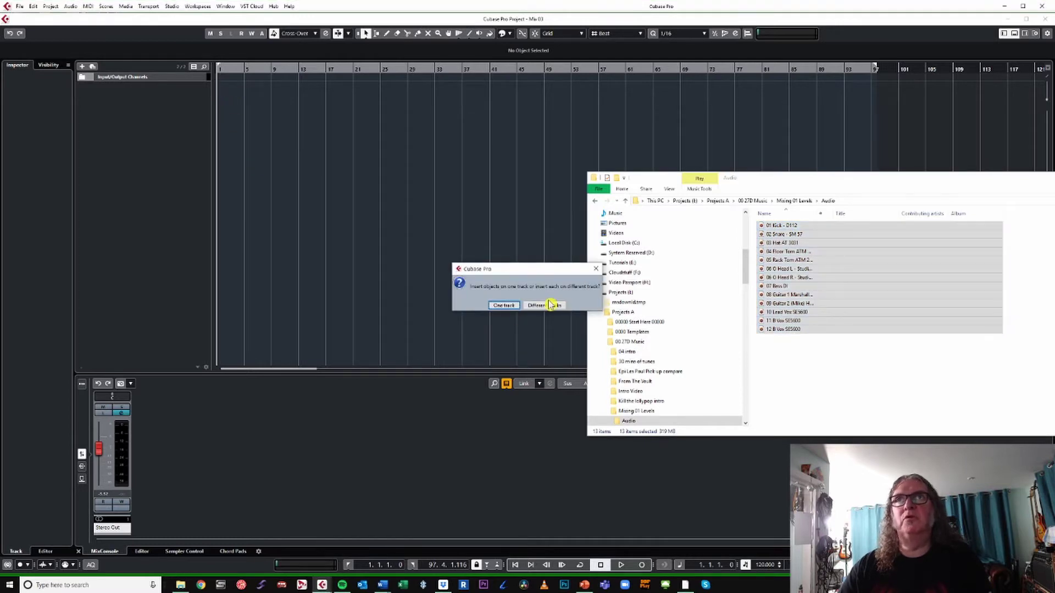
click(543, 305)
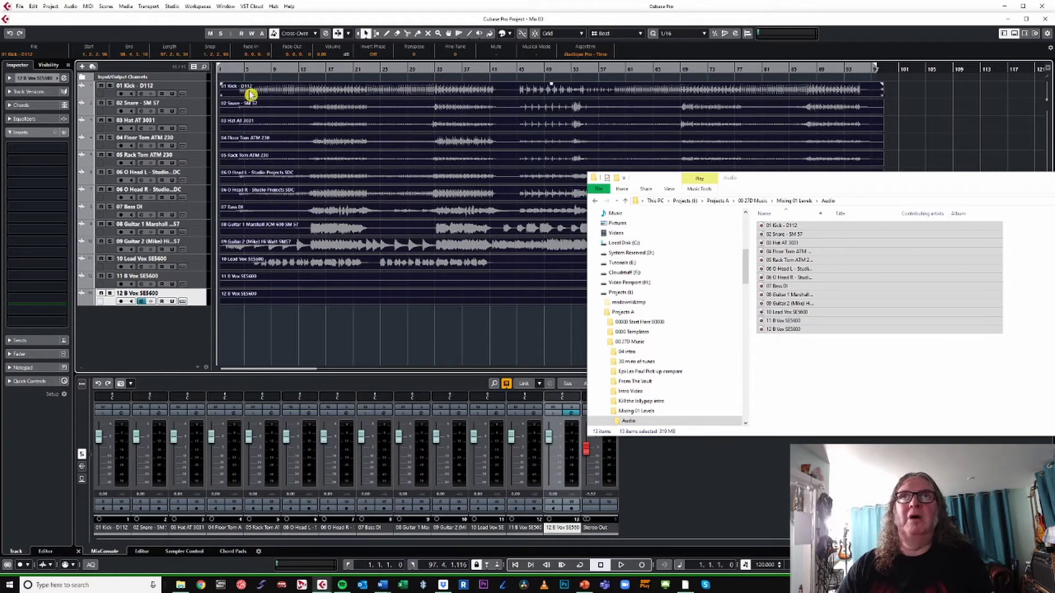
drag(249, 94, 243, 92)
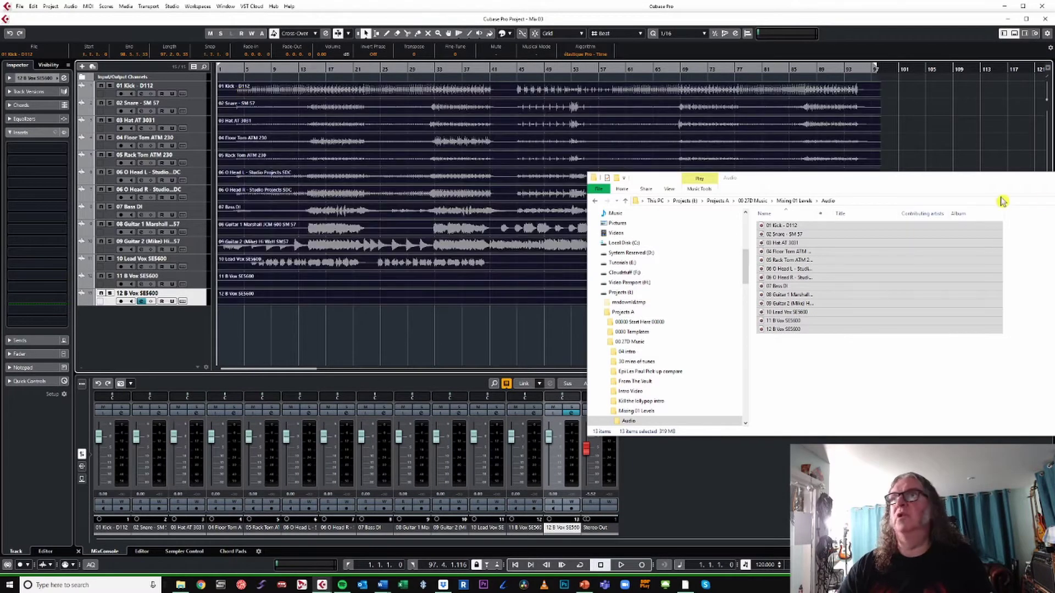
- Bring the File Explorer window fully into view and close it
drag(1010, 184, 905, 188)
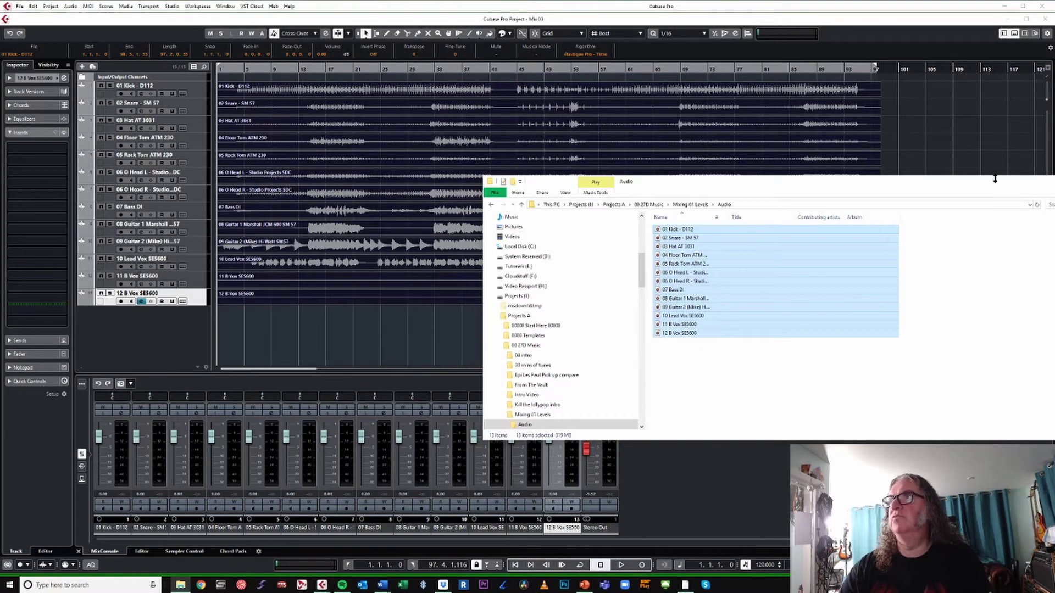
drag(995, 179, 995, 198)
drag(911, 212, 713, 212)
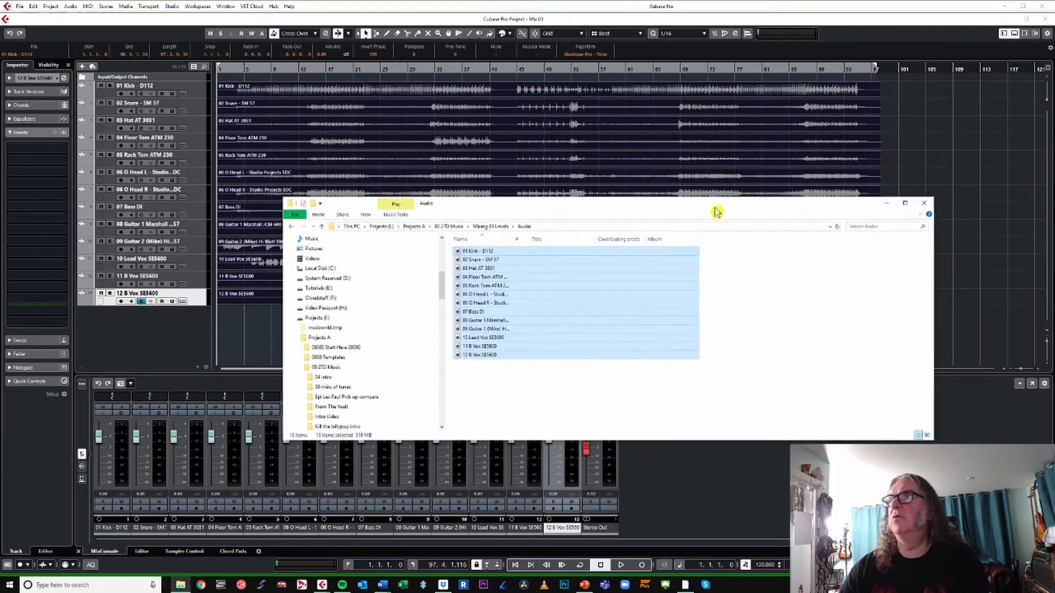
click(923, 204)
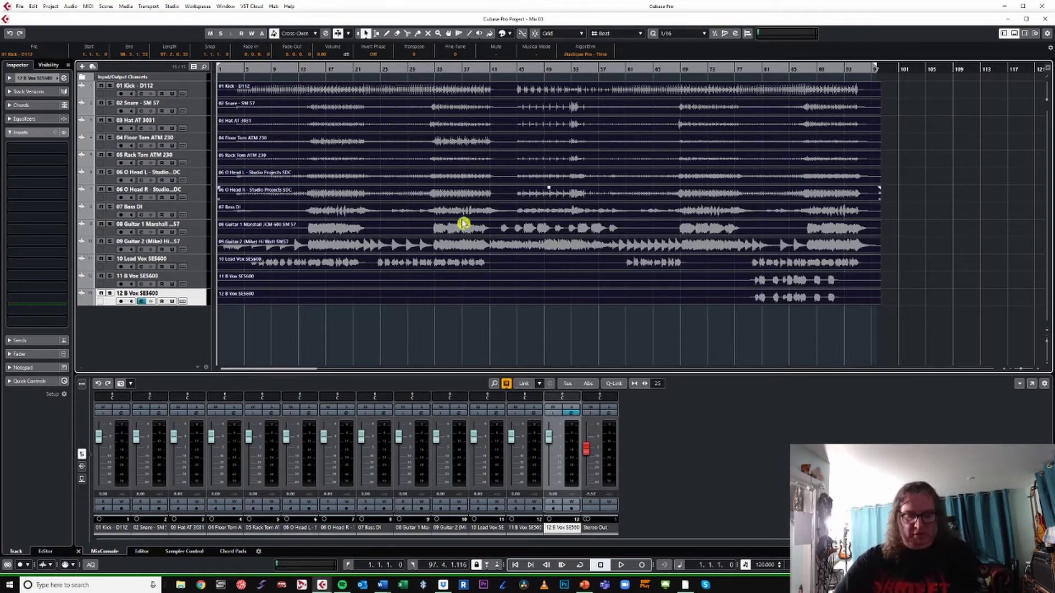
- Save the project under the new name Mix 04 in the Mixing 01 Levels folder
click(20, 6)
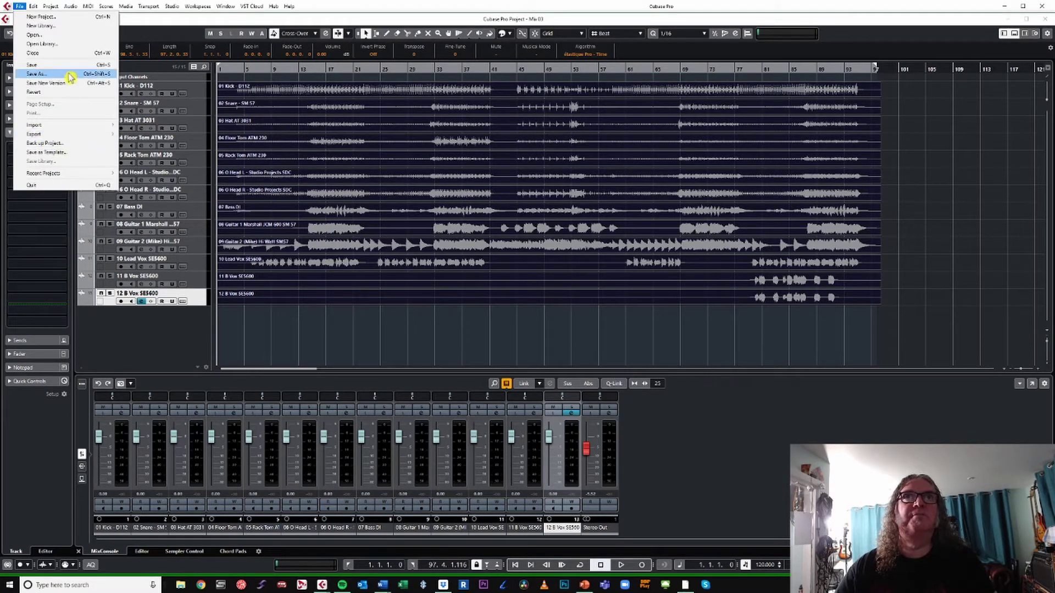
click(36, 74)
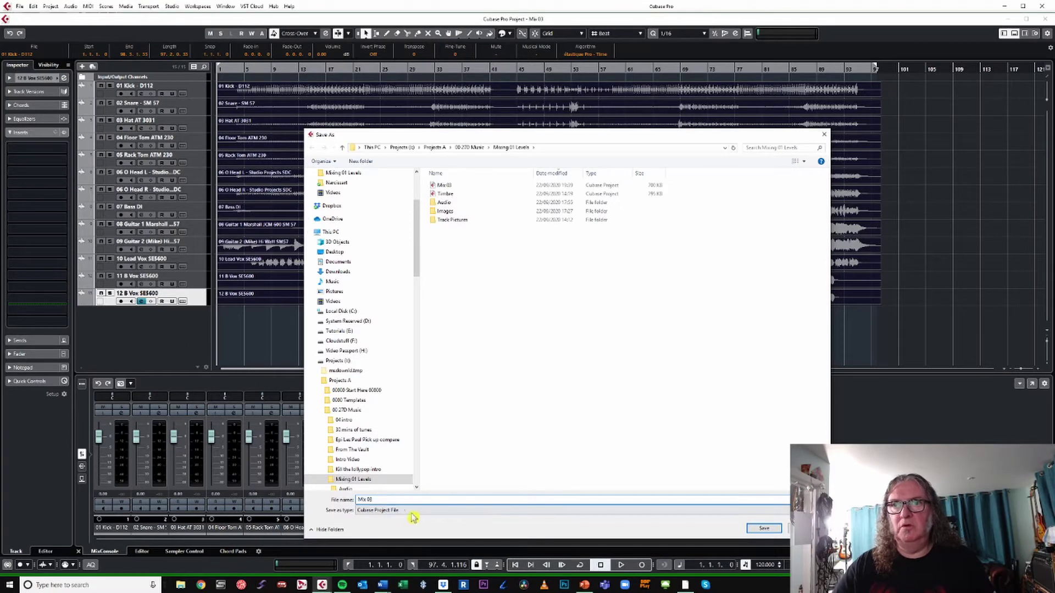
key(BackSpace)
text(4)
key(Return)
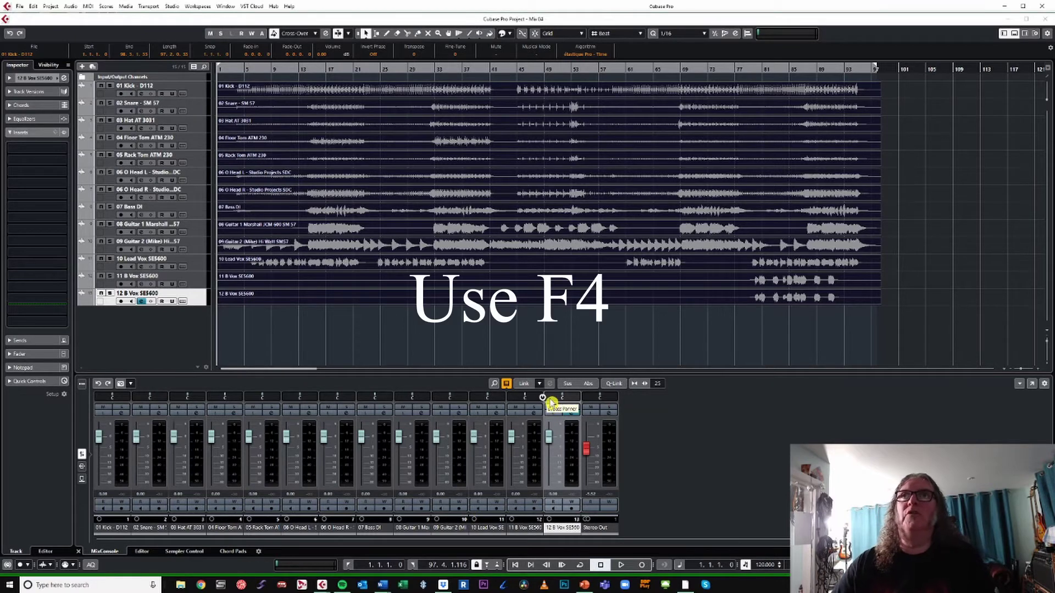
- Open Audio Connections and compare the device port assignments of the Outputs and the Control Room
key(F4)
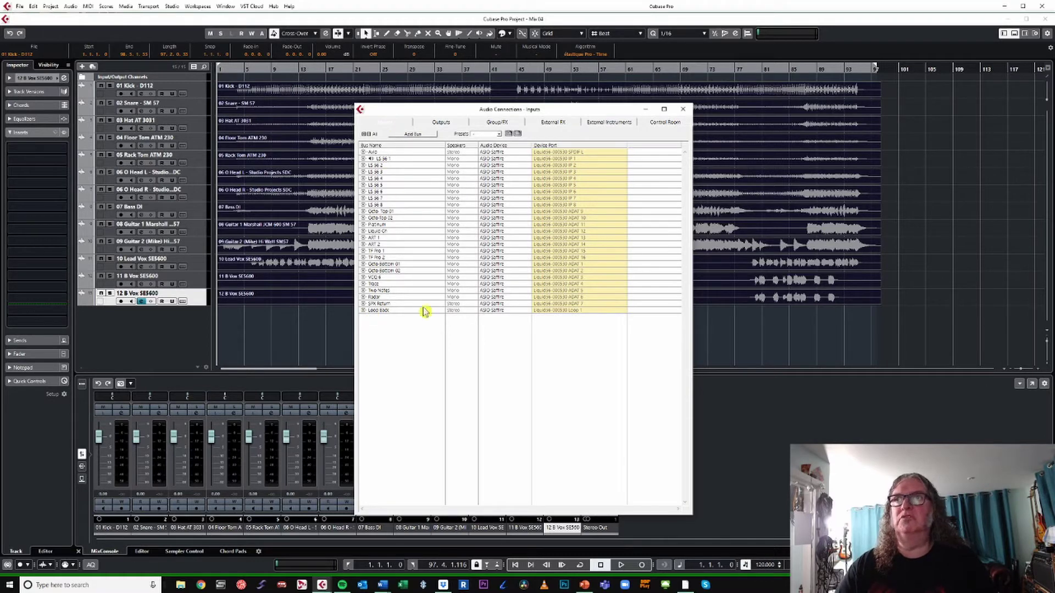
click(450, 123)
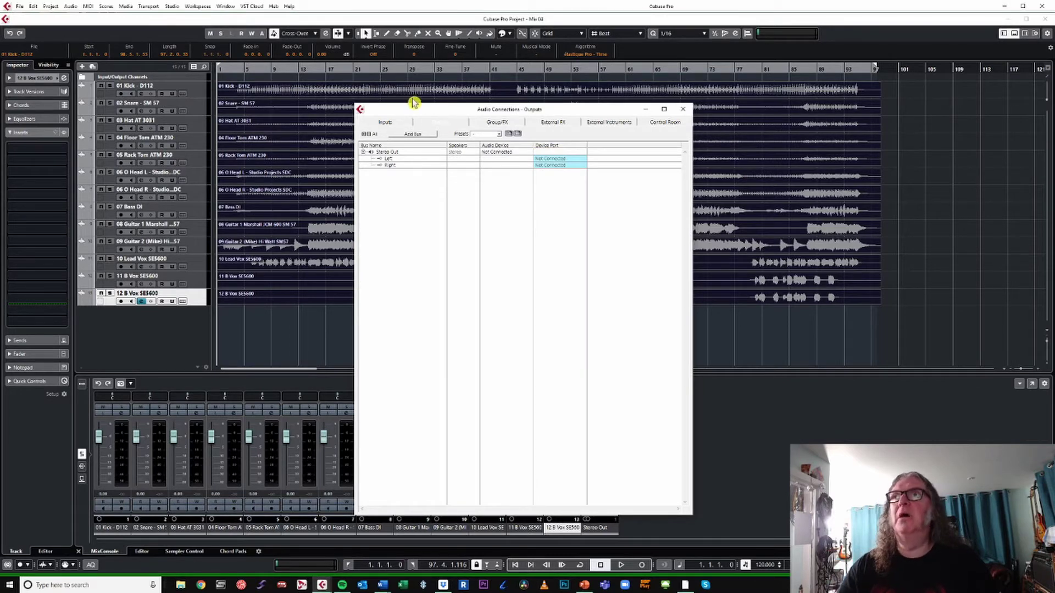
click(673, 122)
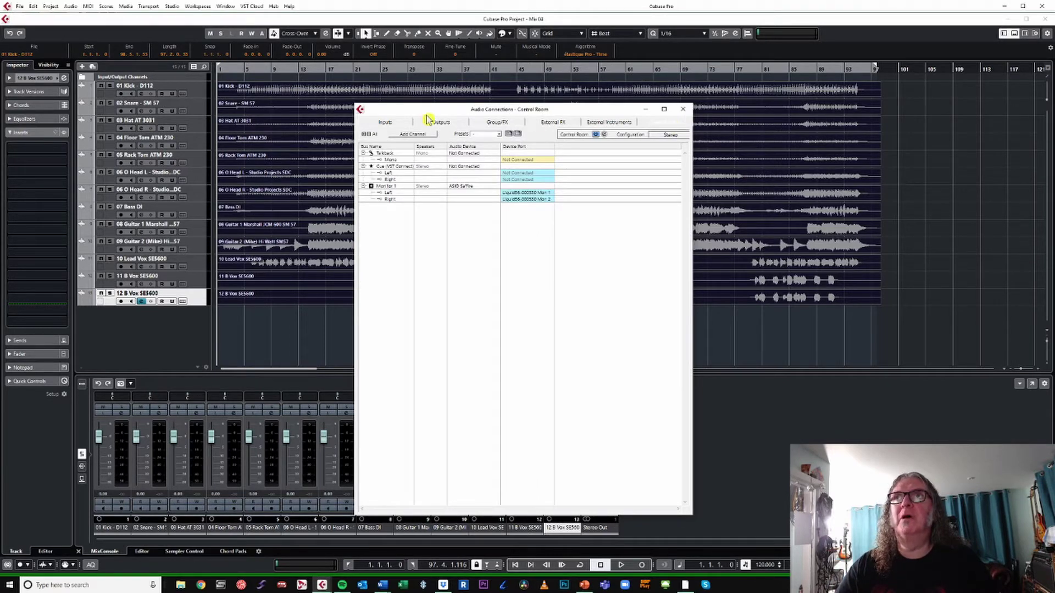
click(447, 123)
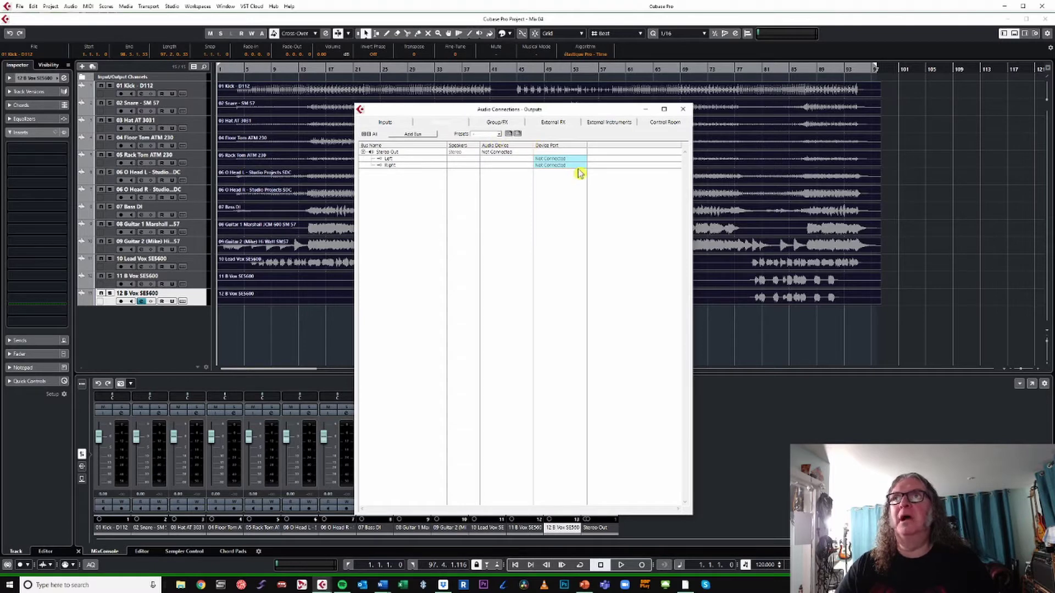
- Assign the Stereo Out bus to the Liquid56 monitor ports, left to Mon 1 and right to Mon 2, ending their existing connections
click(560, 159)
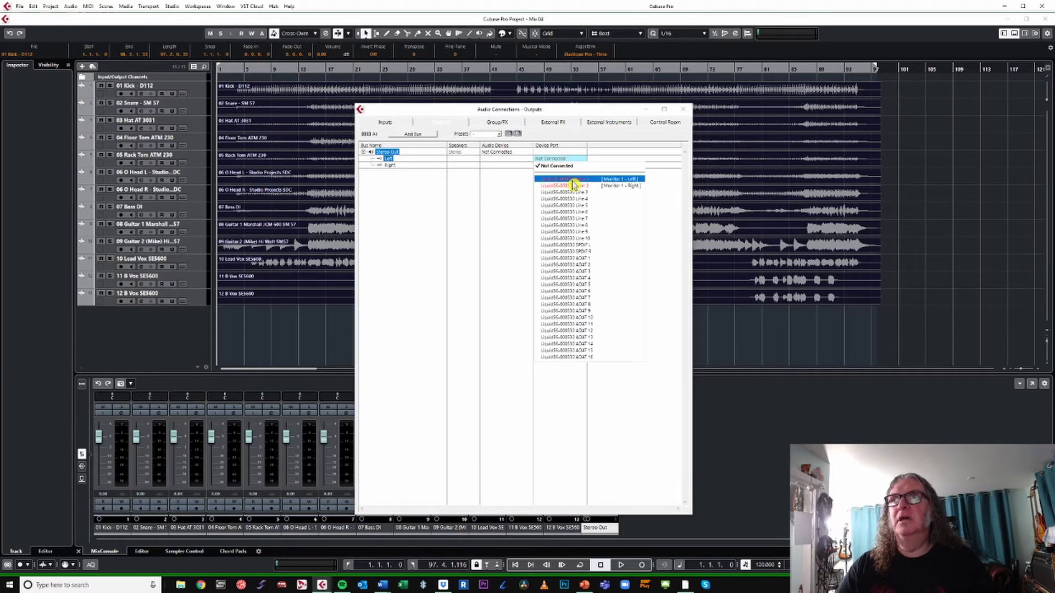
click(571, 181)
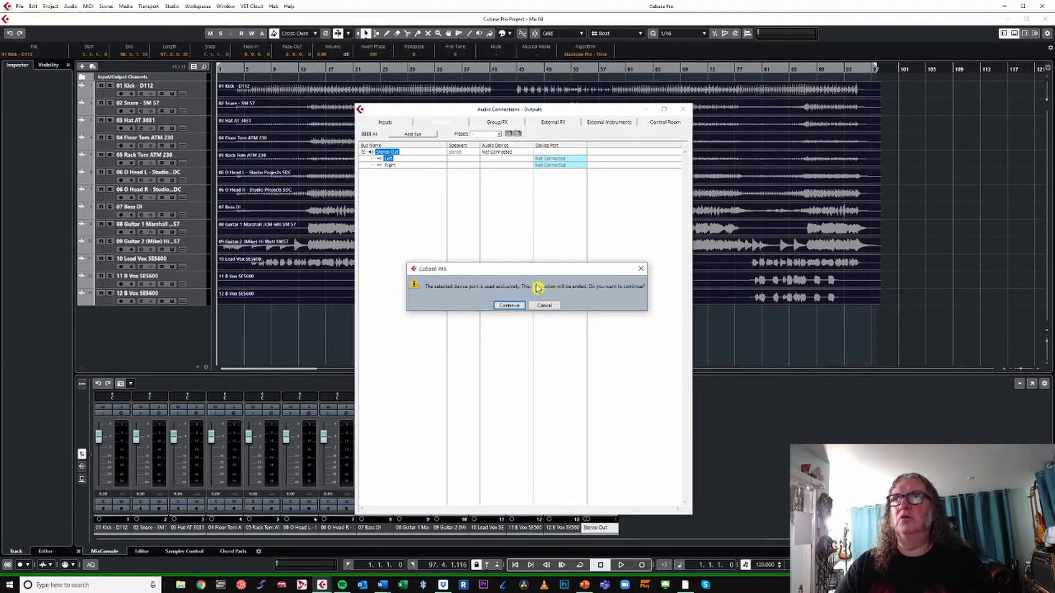
click(506, 305)
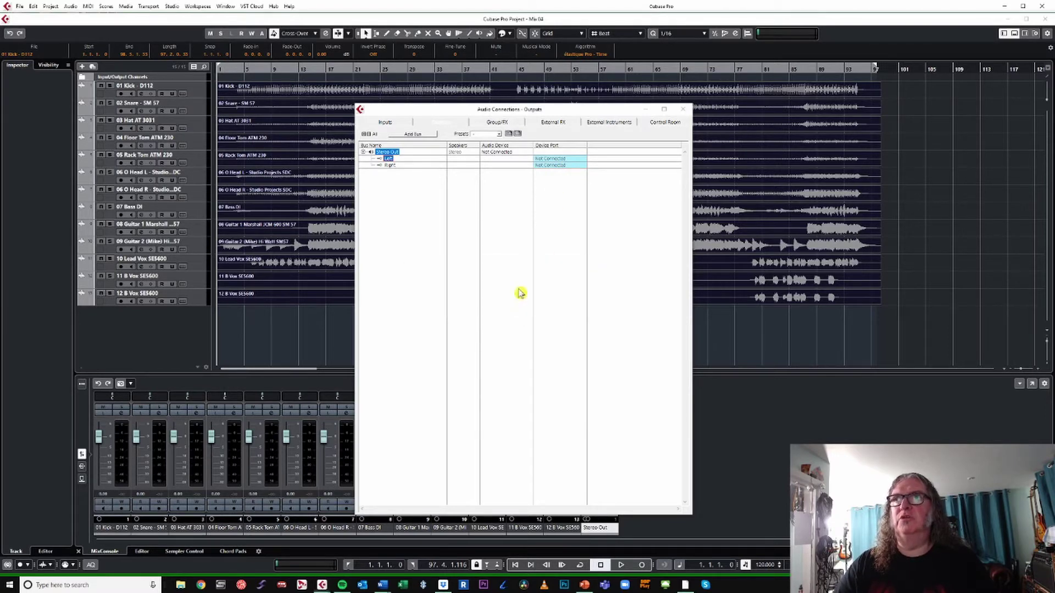
click(565, 166)
click(568, 198)
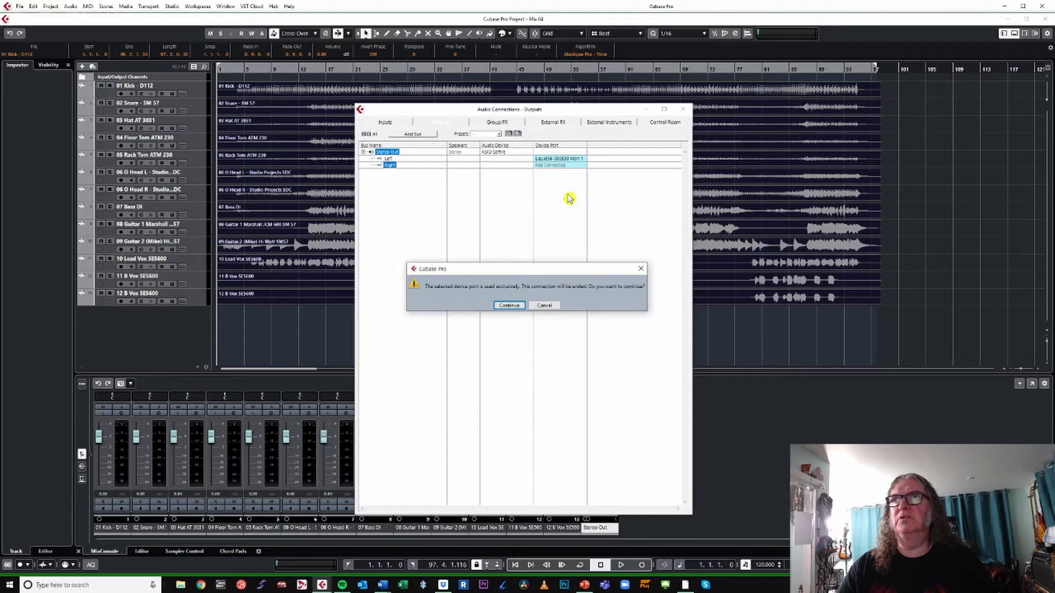
click(509, 306)
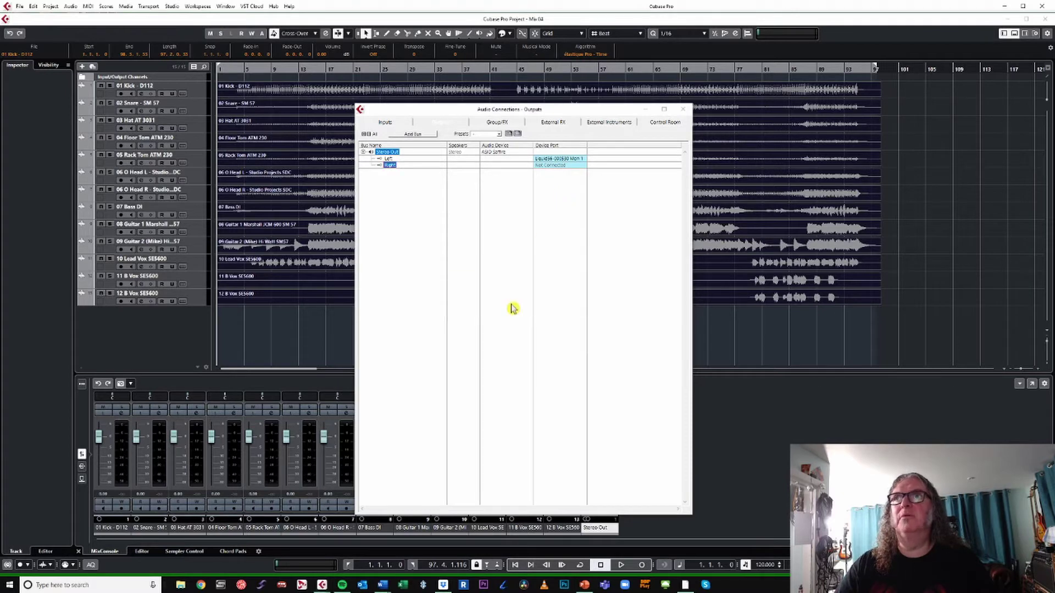
- Assign the Control Room's Monitor 1 left to Liquid56 Mon 1 and right to Mon 2, replacing previous connections, and close Audio Connections
click(665, 124)
click(520, 193)
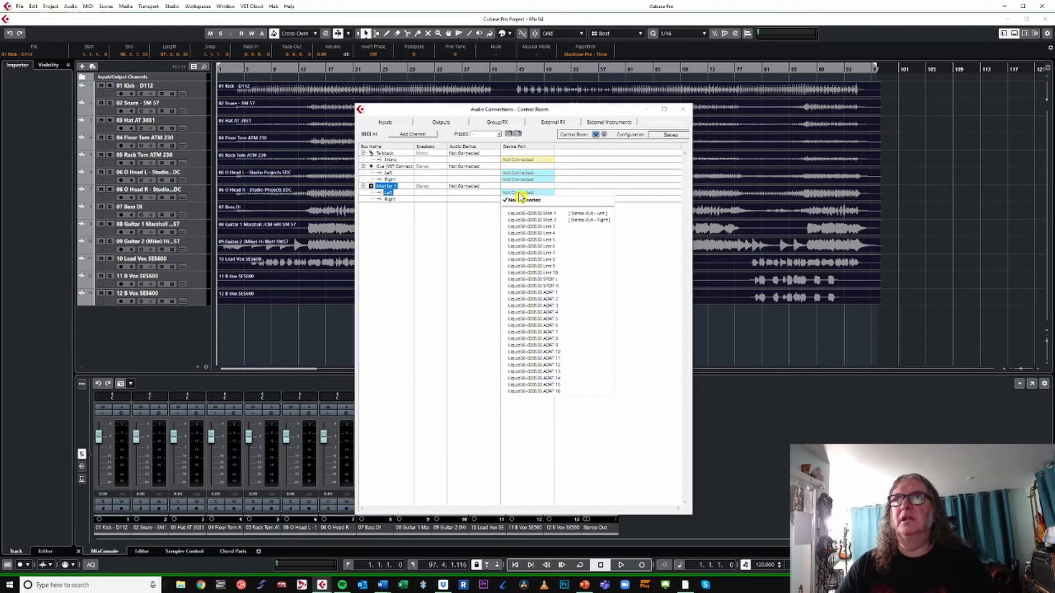
click(522, 213)
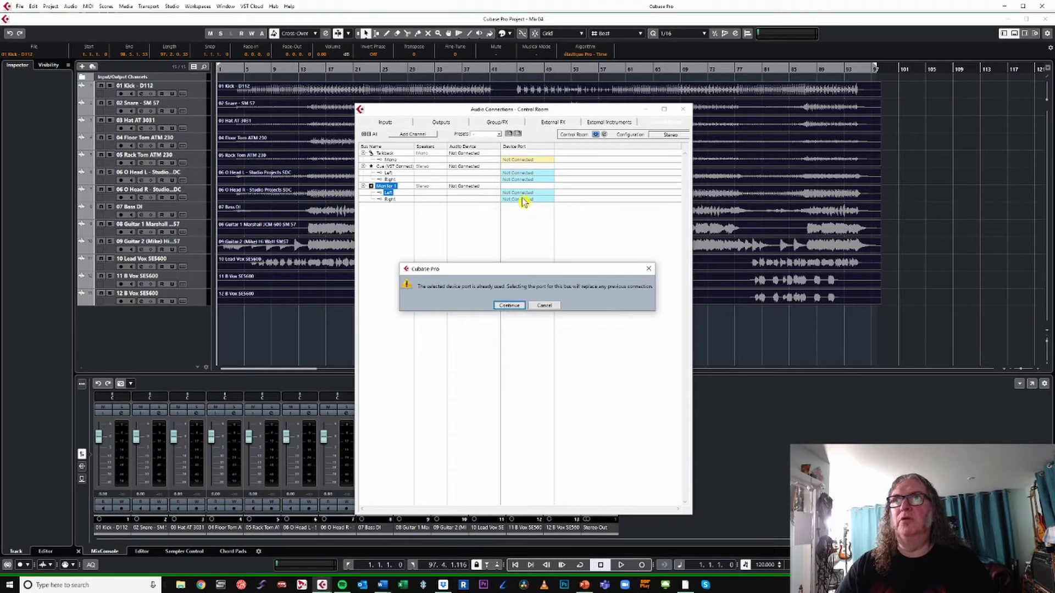
click(509, 306)
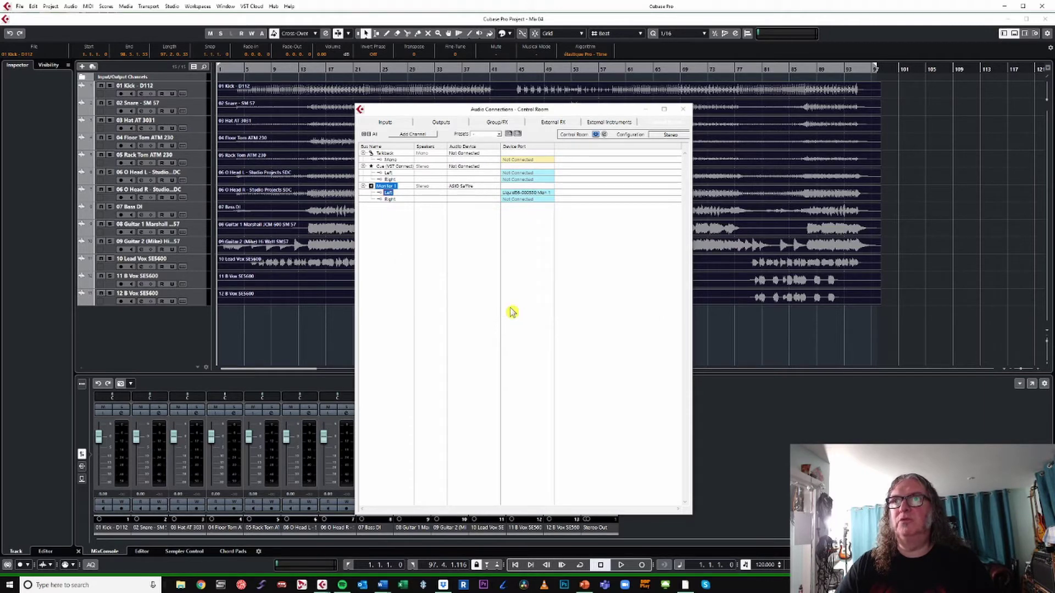
click(531, 200)
click(538, 230)
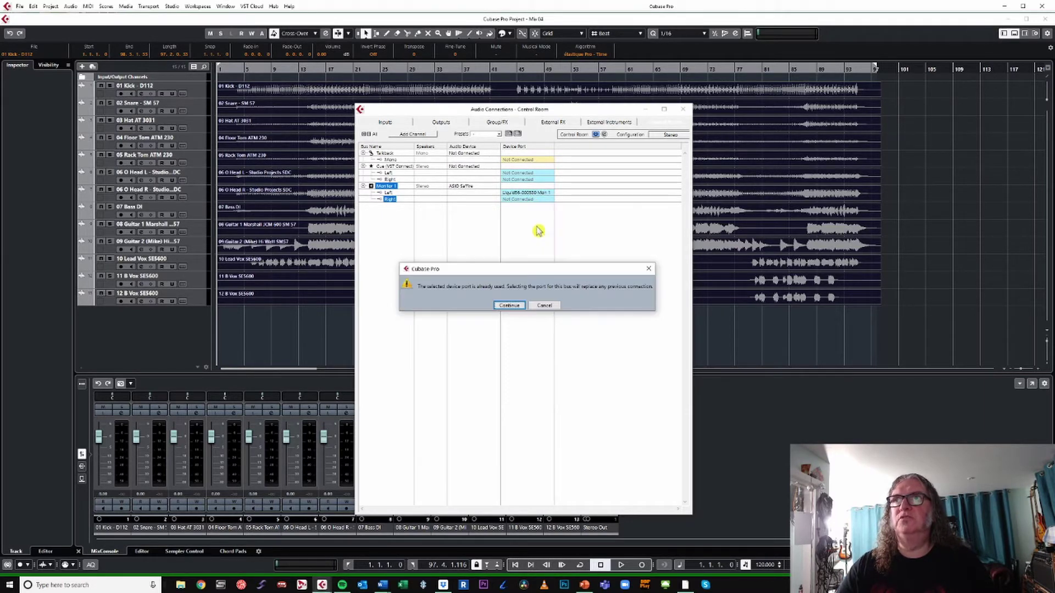
click(509, 305)
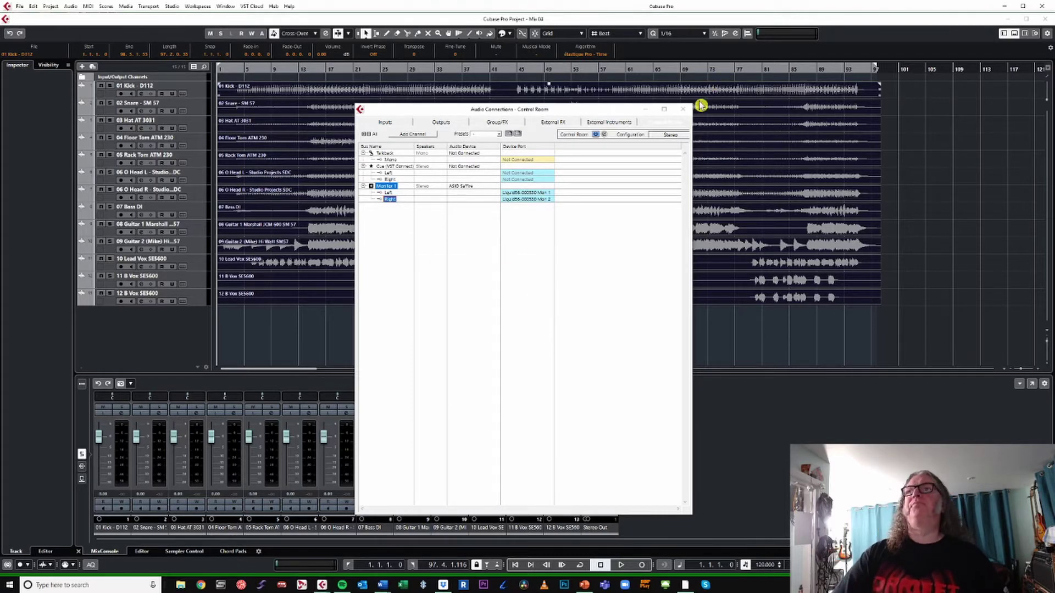
click(389, 123)
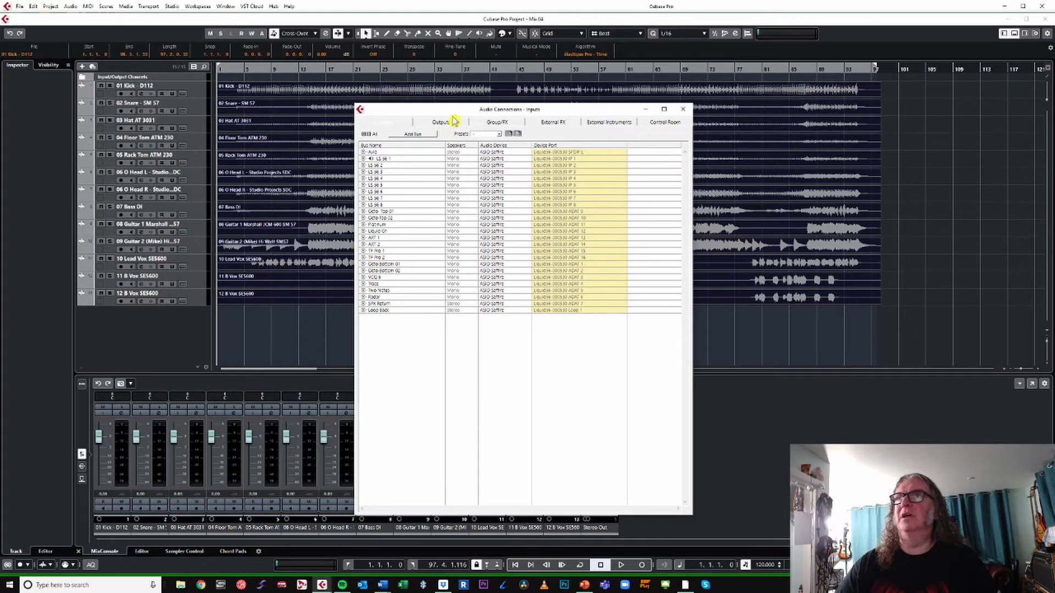
click(682, 110)
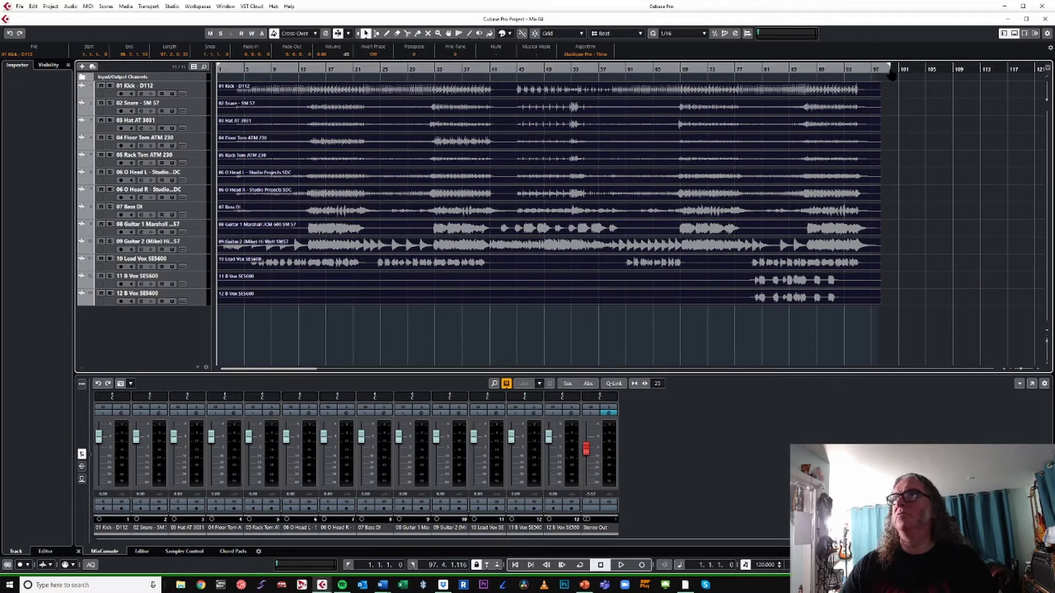
- Extend the right locator past the end of the recordings to 99.4.1.71
click(346, 296)
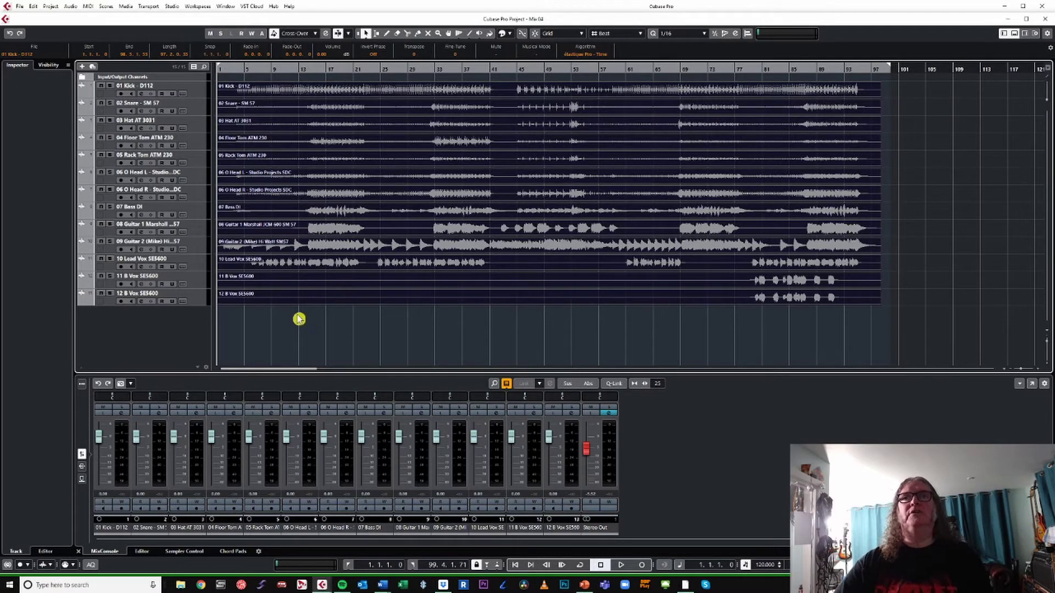
key(Up)
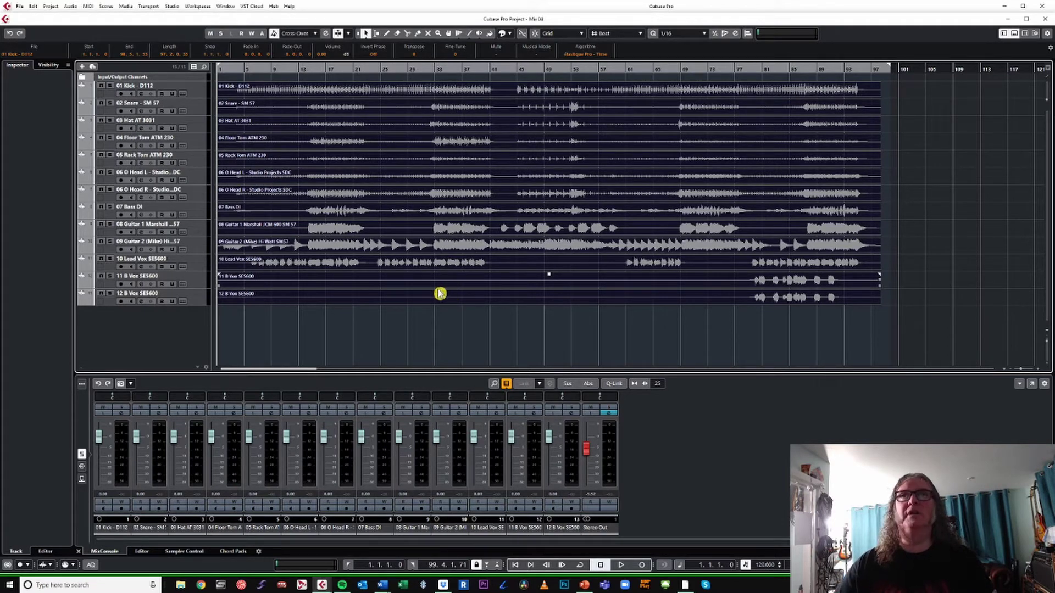
click(436, 330)
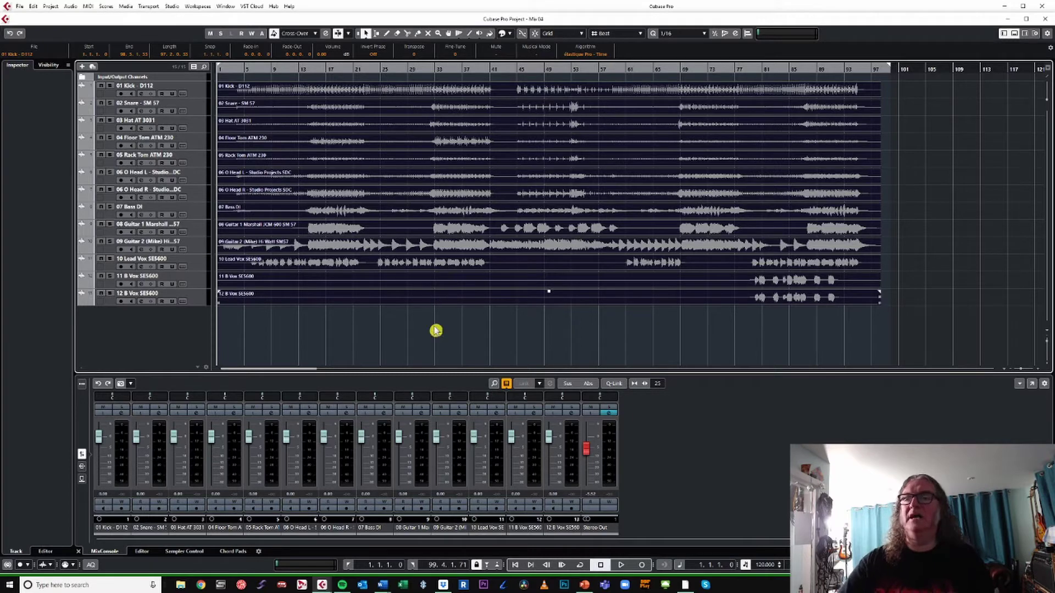
click(582, 585)
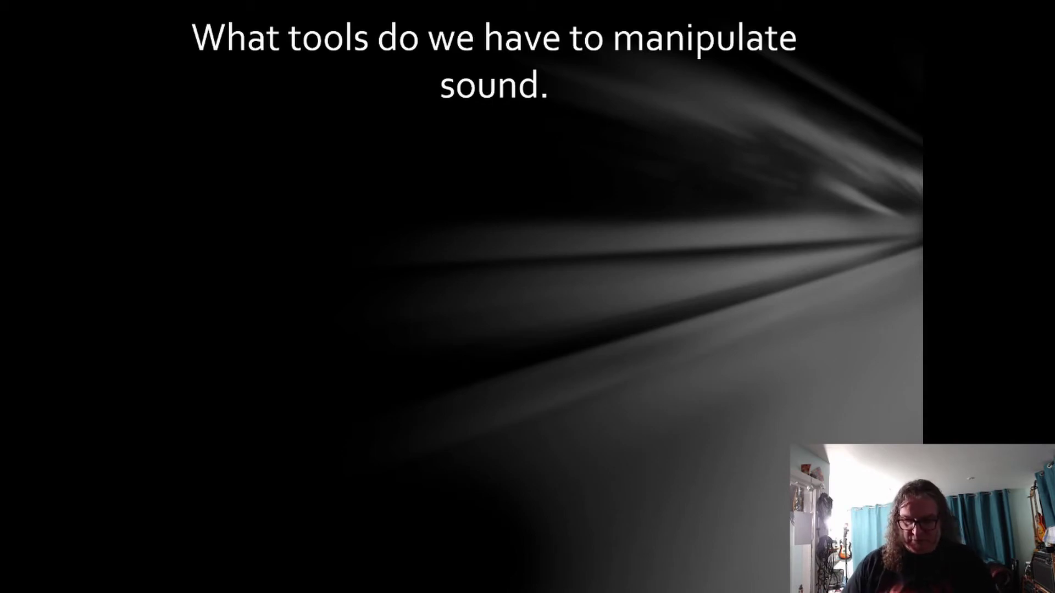
key(Right)
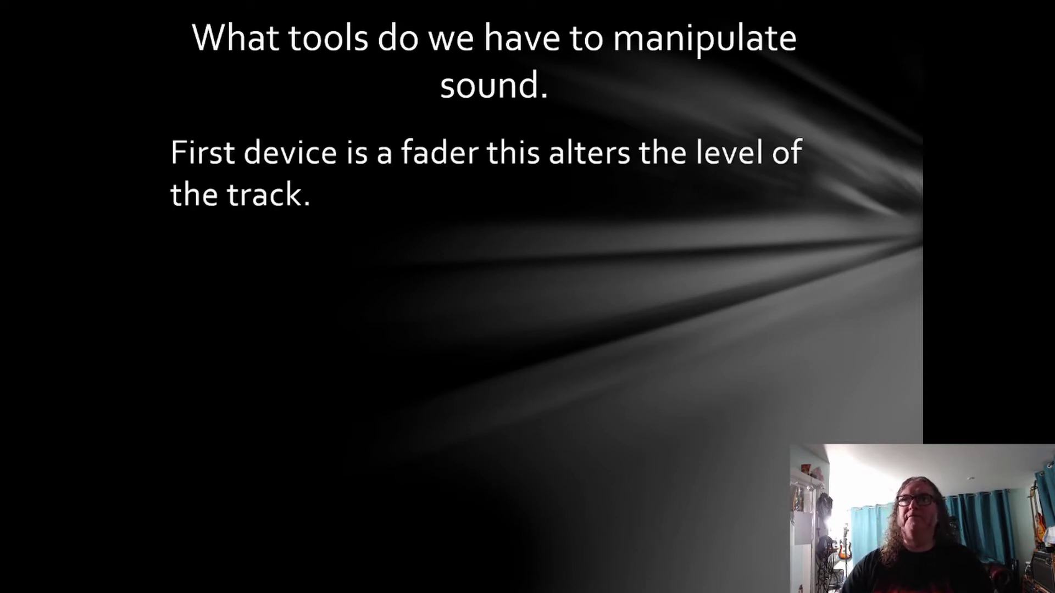
click(851, 434)
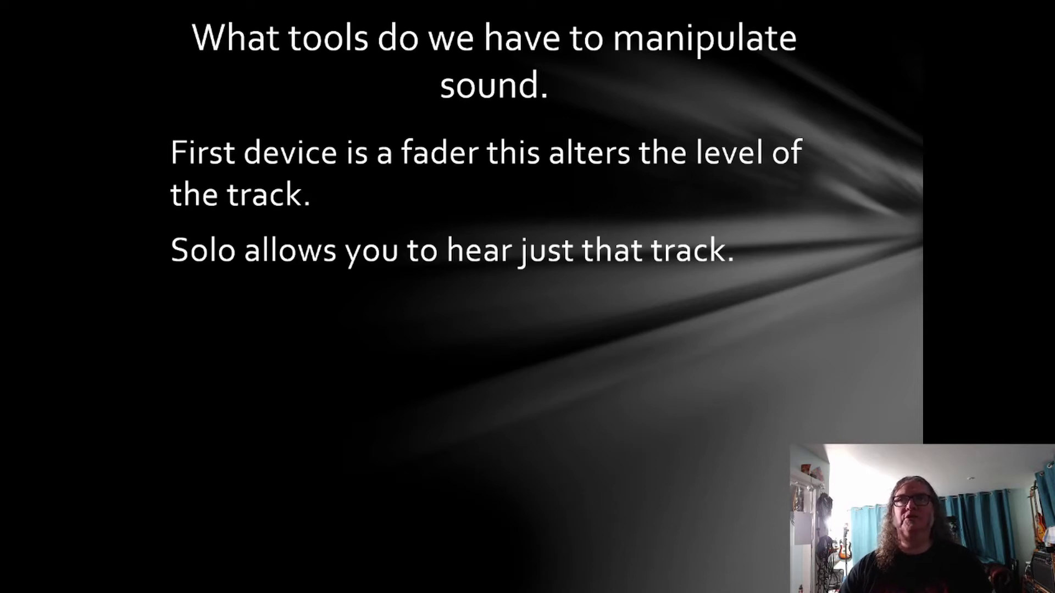
- Switch to Cubase and, in the 01 Kick track's Inspector, collapse the inserts, show the fader and set it to about -0.11 dB
key(Right)
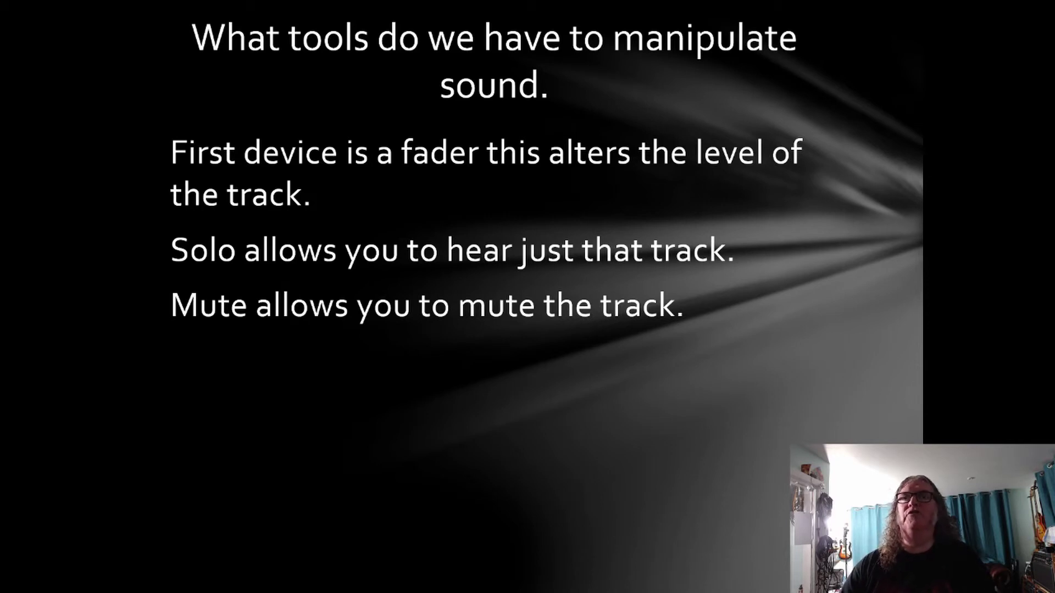
key(alt+Tab)
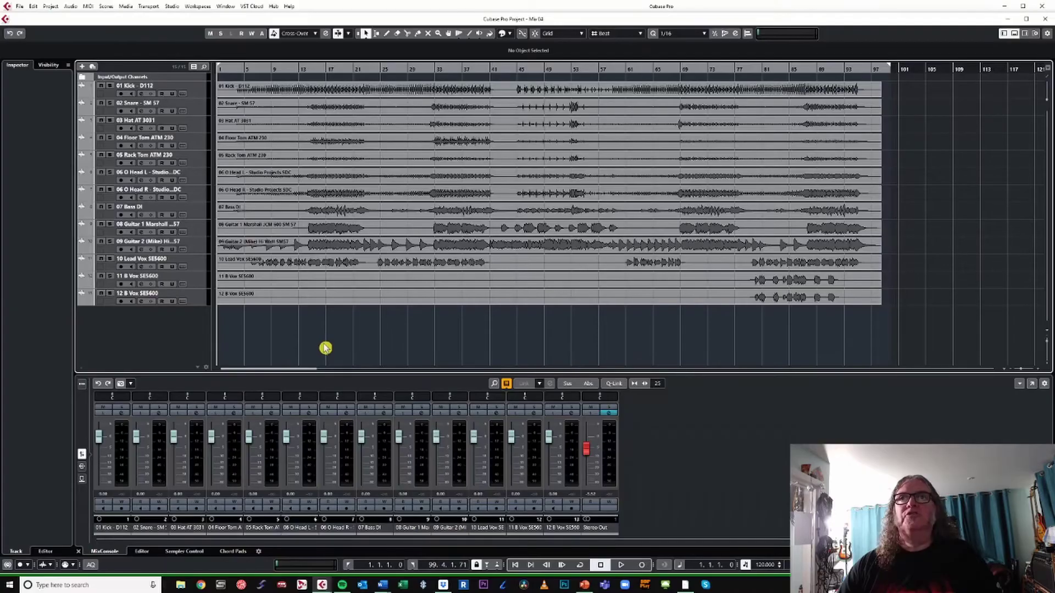
click(198, 92)
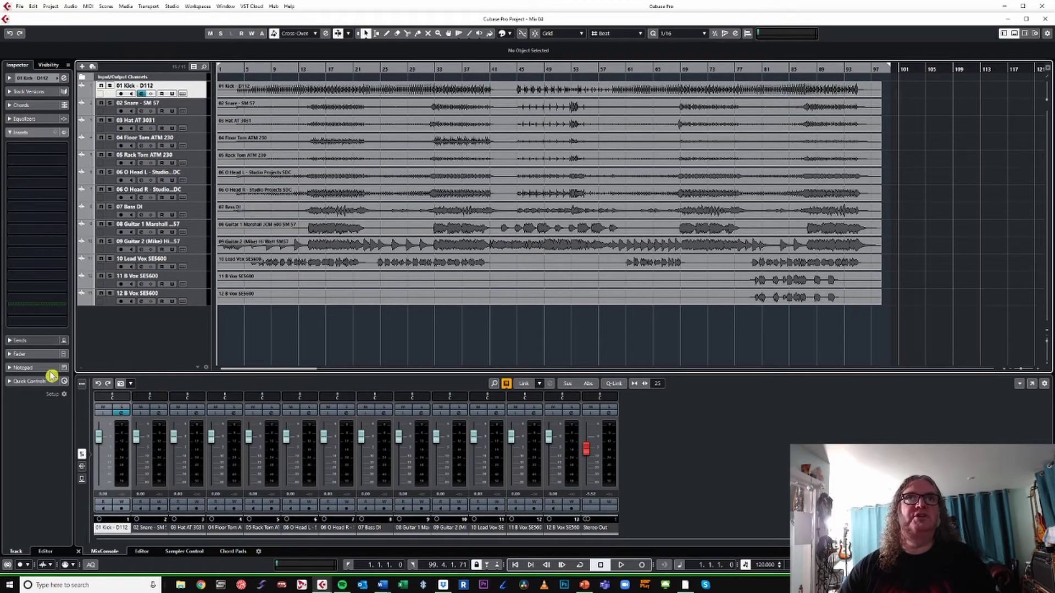
click(24, 133)
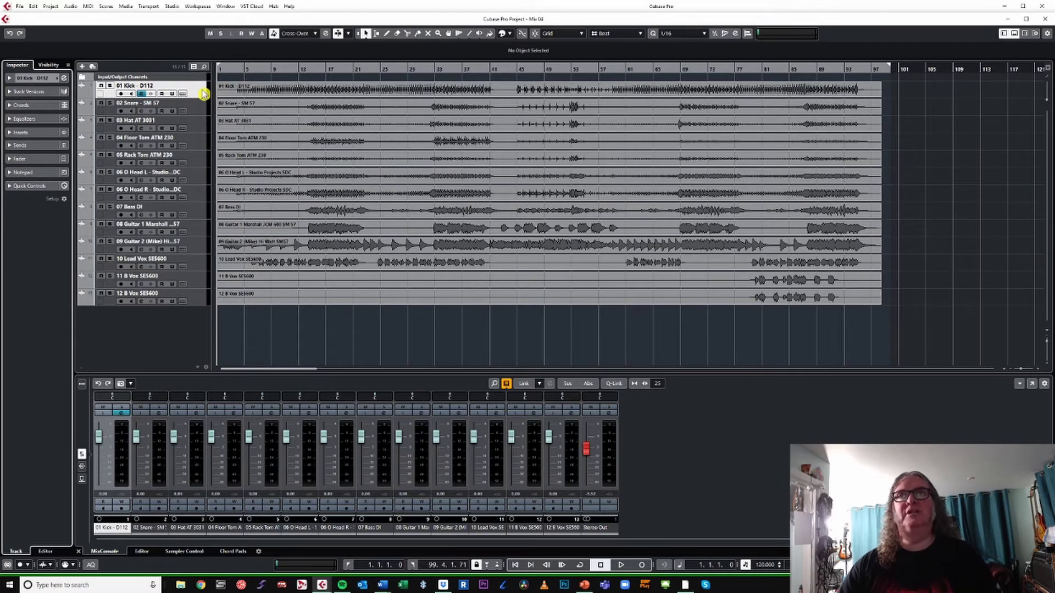
click(29, 164)
mouse_move(25, 222)
mouse_down()
mouse_move(24, 266)
mouse_move(25, 232)
mouse_up()
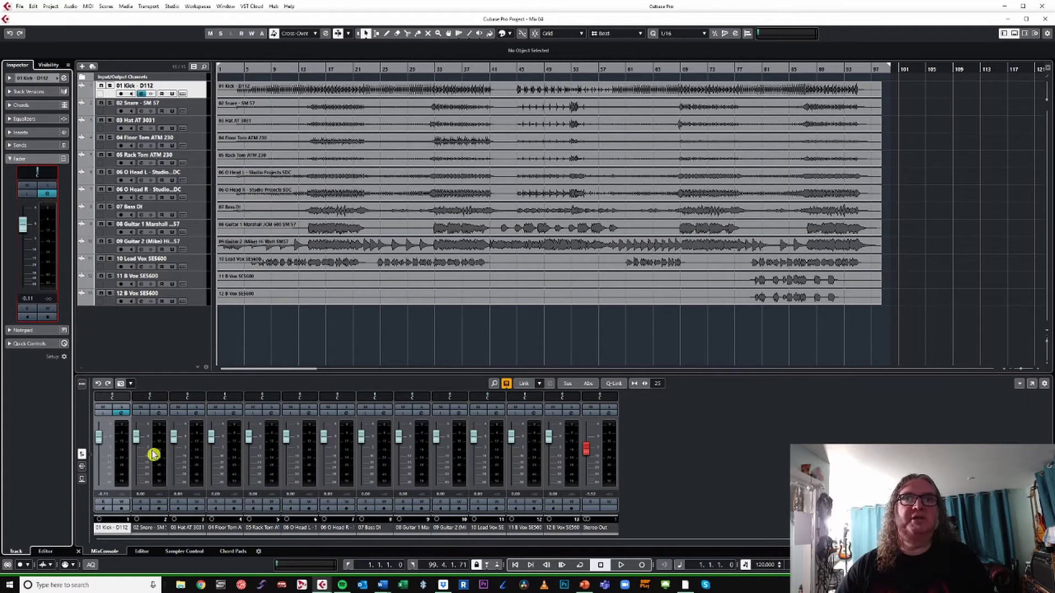
- Open the full MixConsole, adjust the 01 Kick channel's fader to about -0.04 dB, and close the console
key(F3)
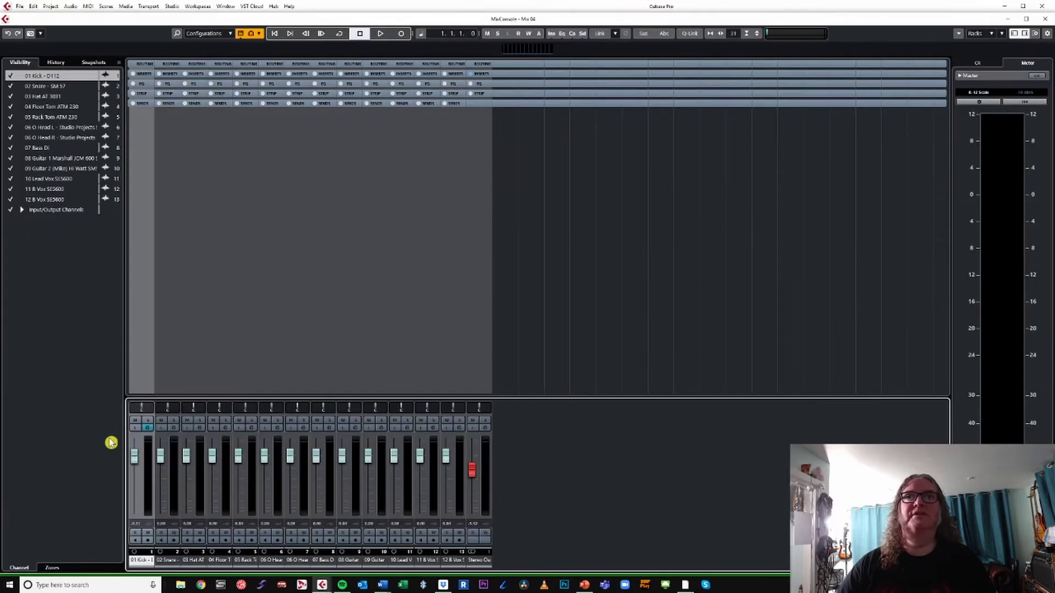
click(137, 456)
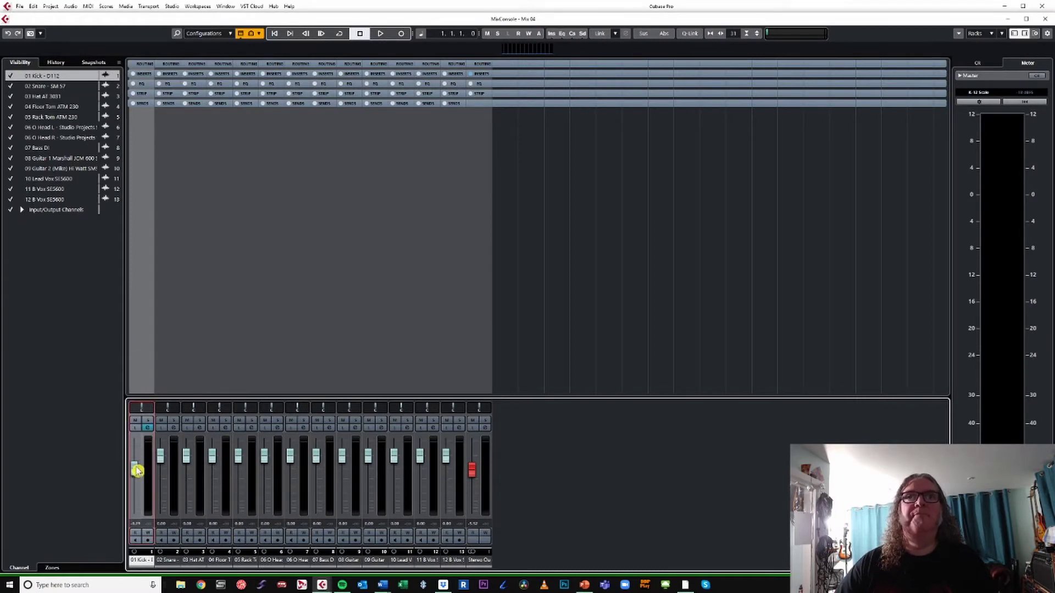
click(1047, 21)
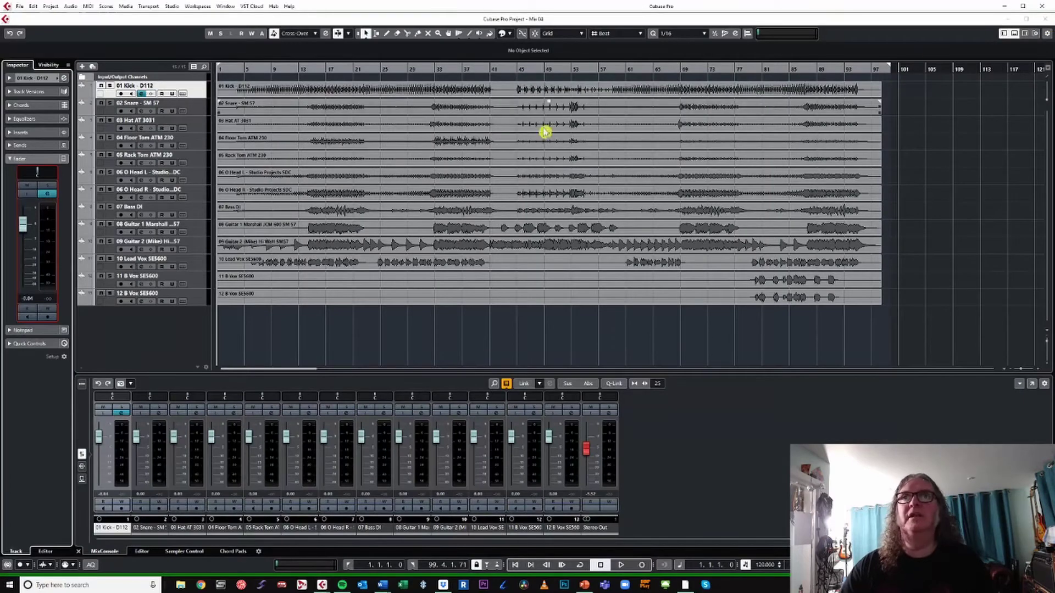
- In the 01 Kick's Channel Settings, set the fader to about 0.79 dB, show the full equalizer, and close the window
click(142, 97)
drag(966, 358, 968, 354)
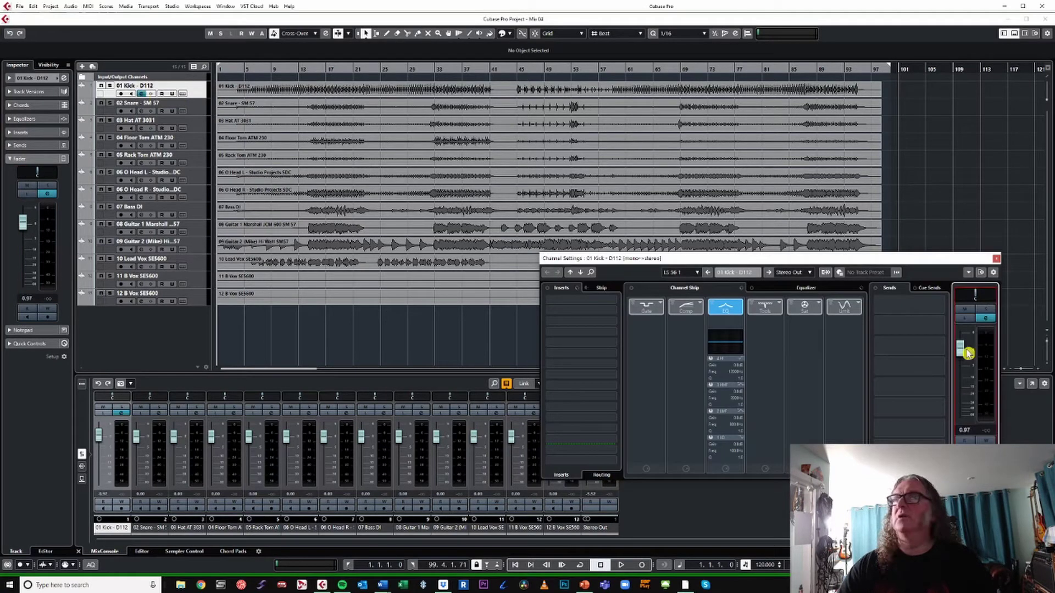
scroll(963, 353, down, 2)
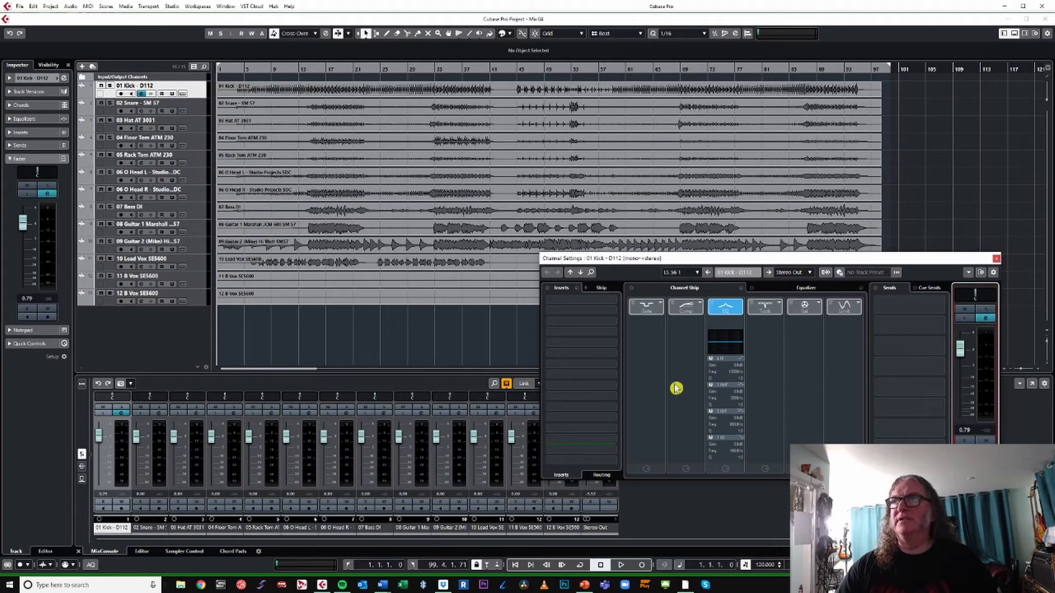
click(782, 290)
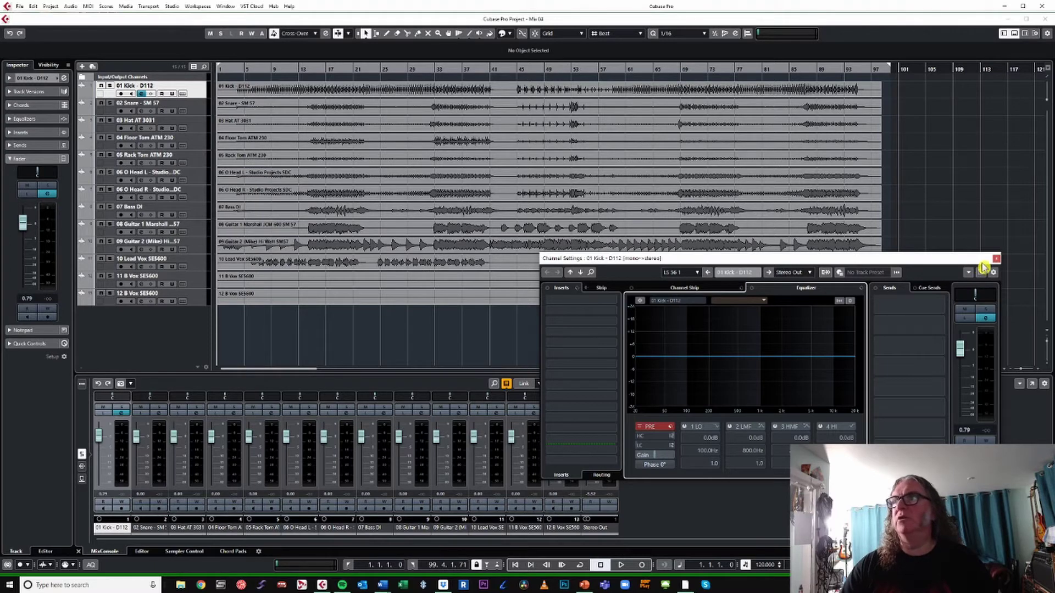
mouse_move(976, 294)
mouse_down()
mouse_move(952, 295)
mouse_move(972, 300)
mouse_up()
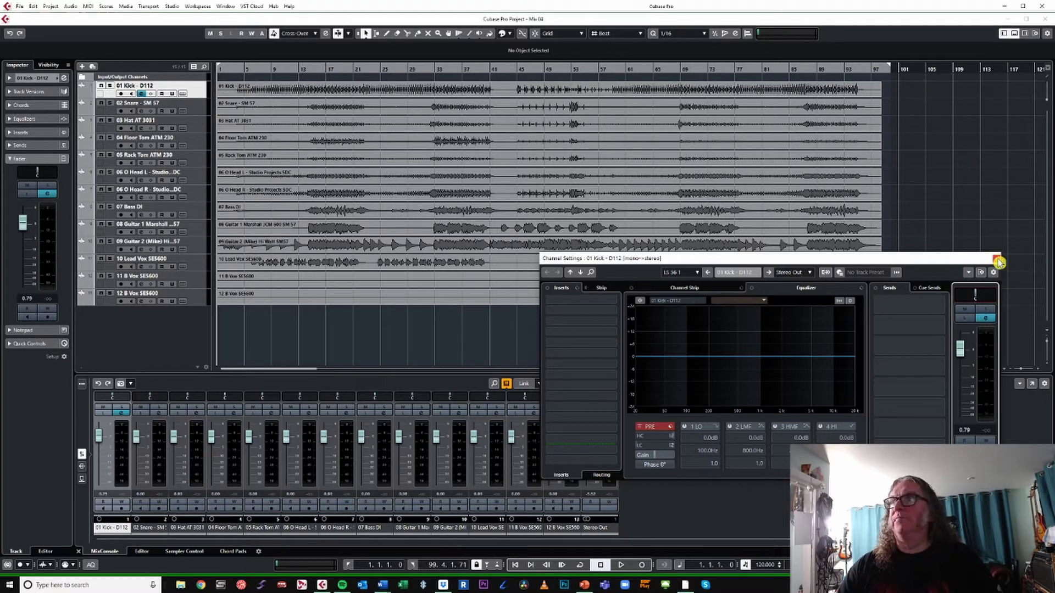
click(996, 260)
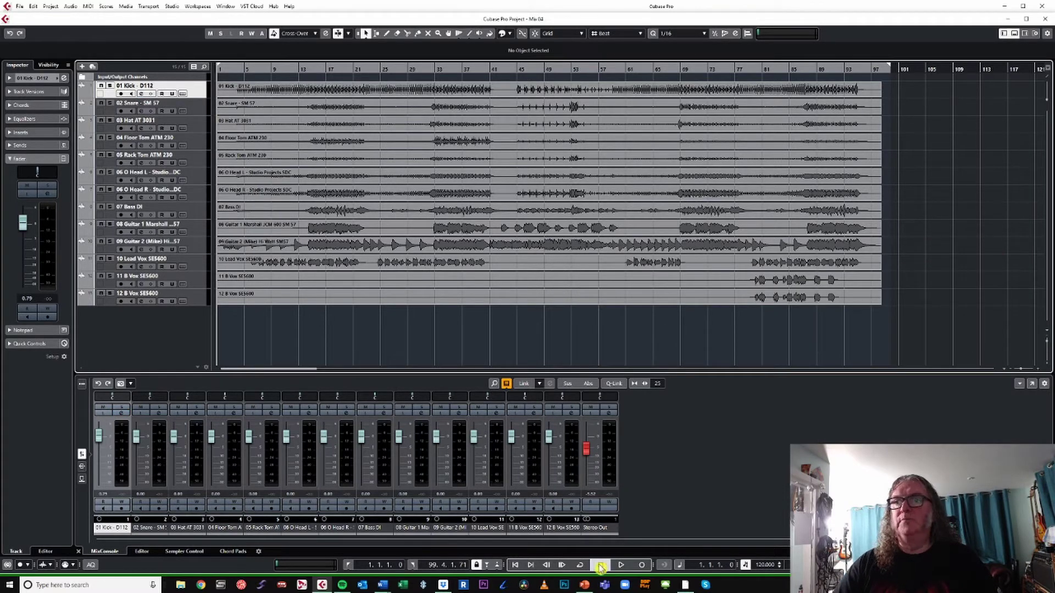
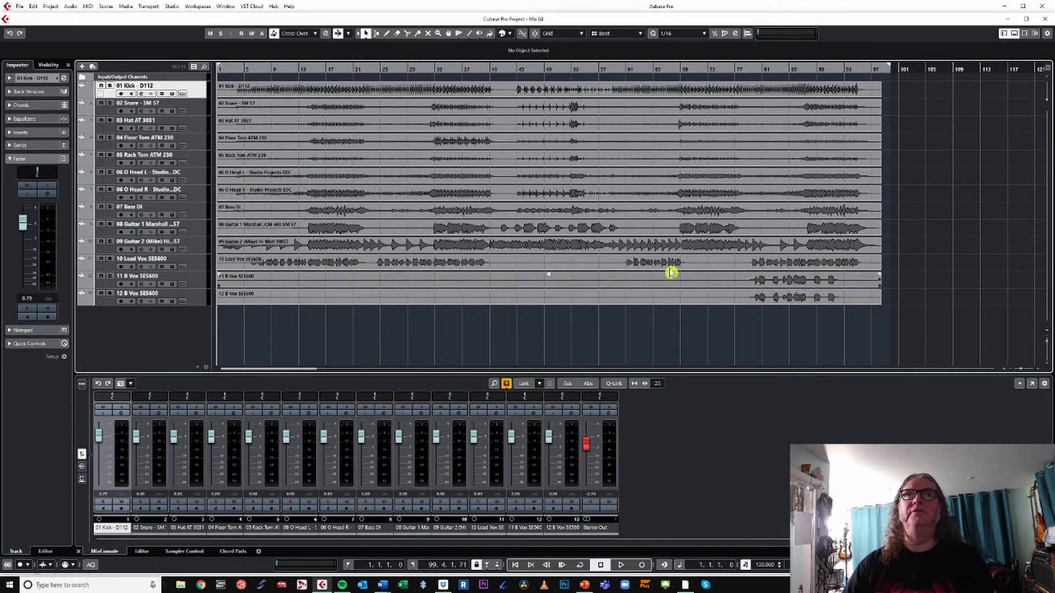
- Pull the hat, tom, bass, guitar and vocal faders fully down, keeping only kick, snare and overheads up
click(197, 111)
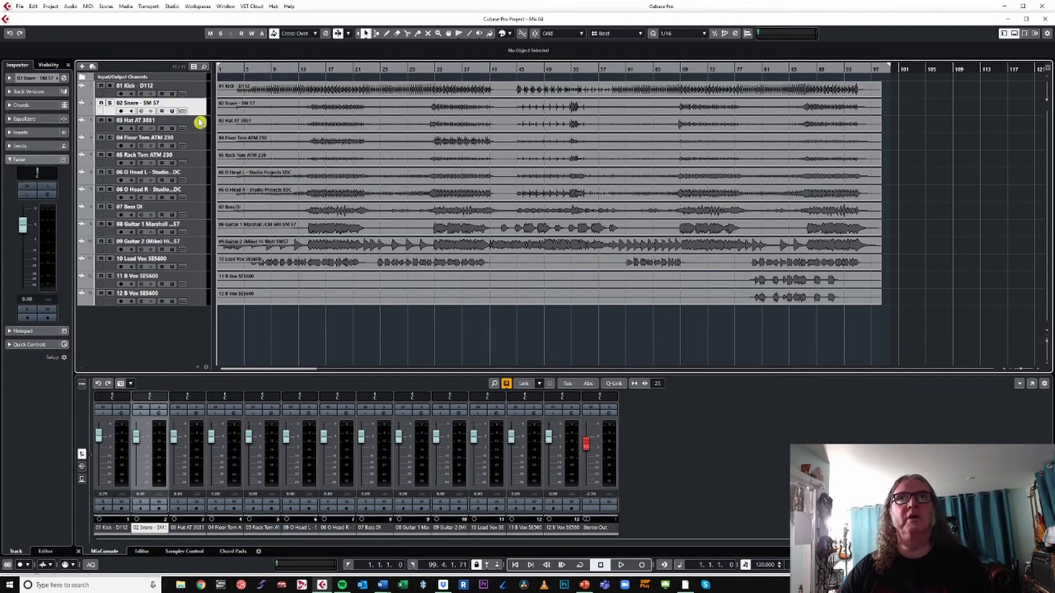
click(200, 127)
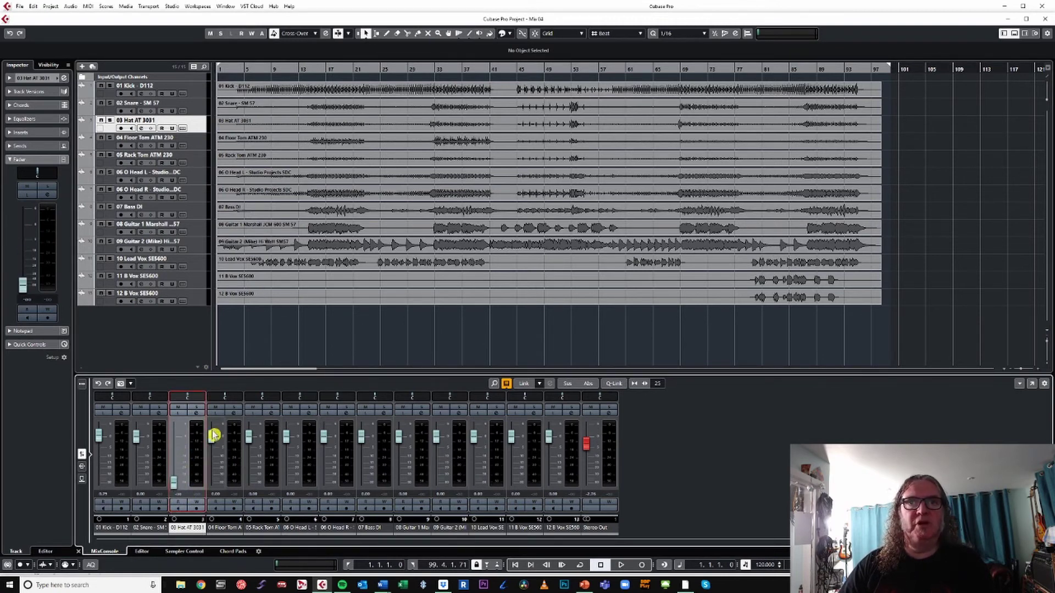
click(248, 533)
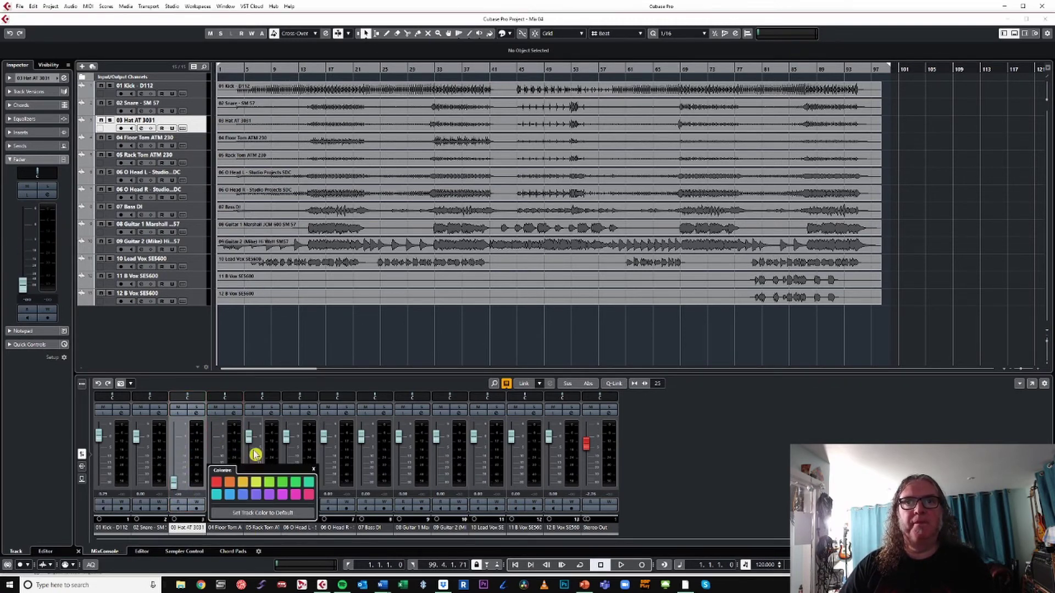
drag(248, 439, 248, 483)
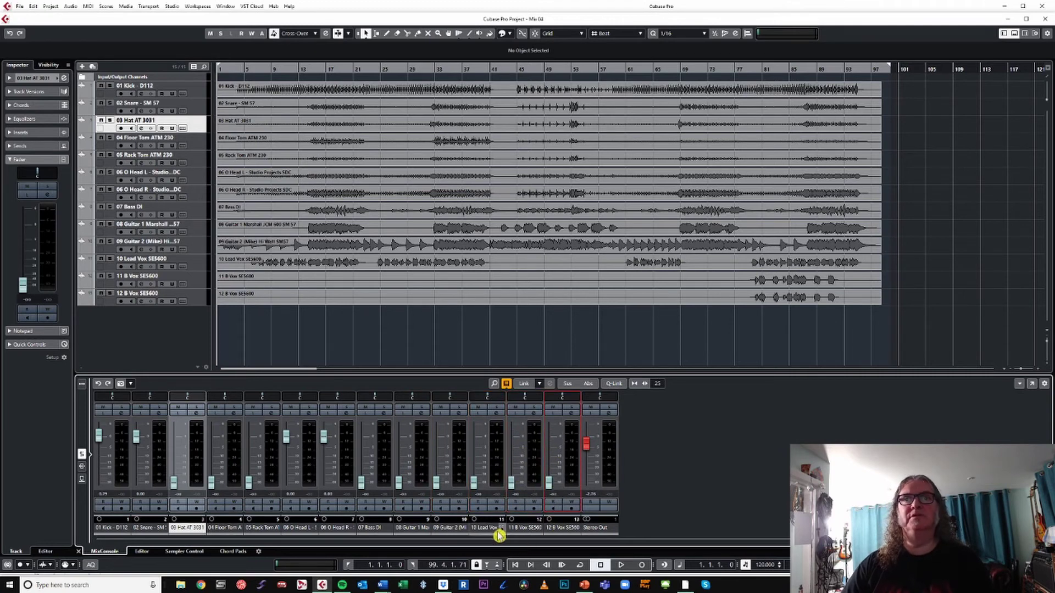
- Start playback and lower the left overhead to about -5.48 dB and the right overhead to about -6.98 dB
key(space)
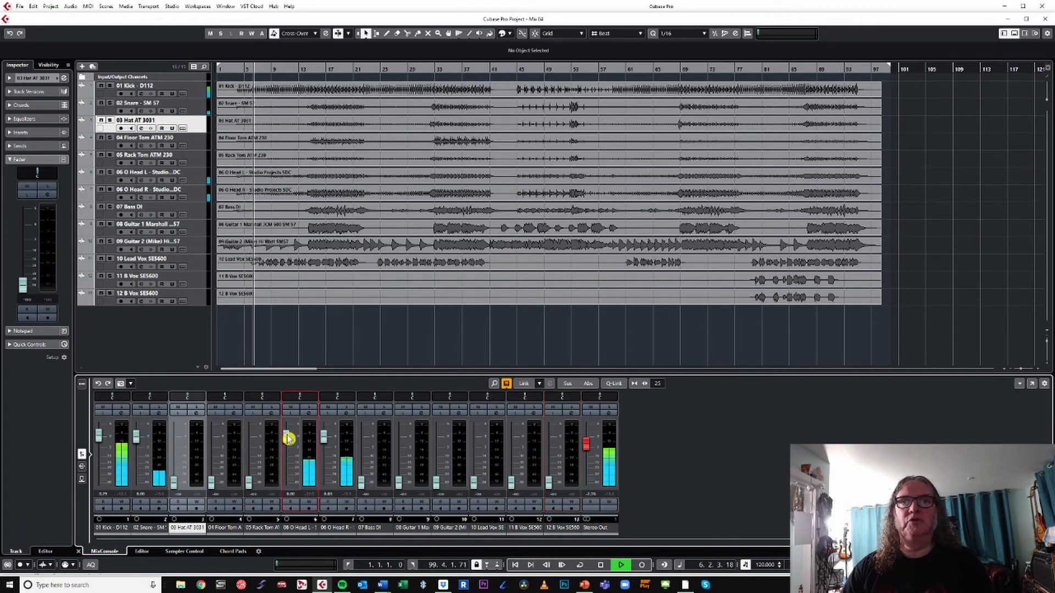
drag(287, 437, 302, 446)
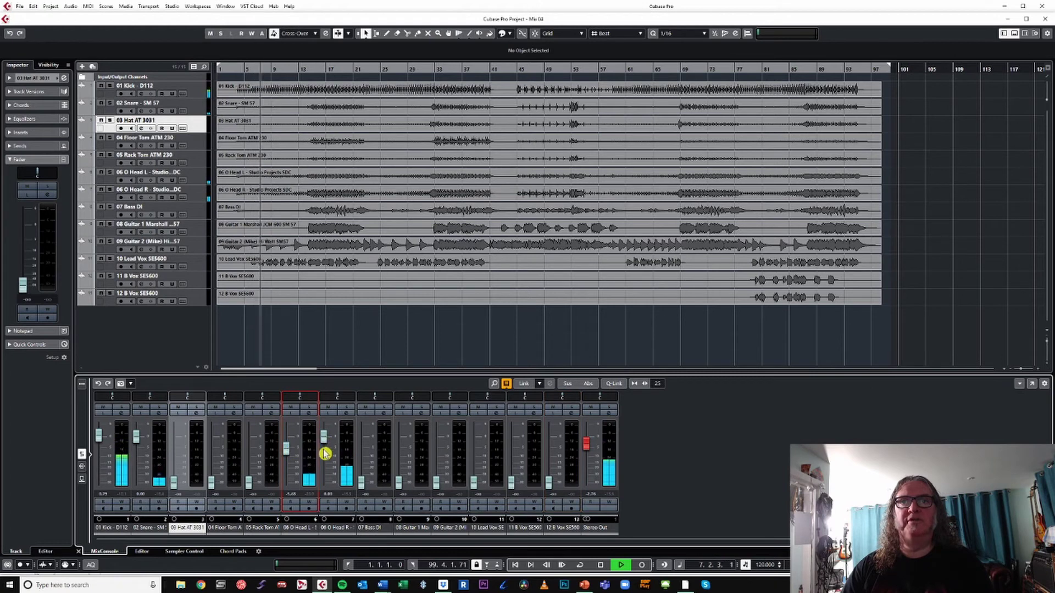
drag(325, 438, 327, 453)
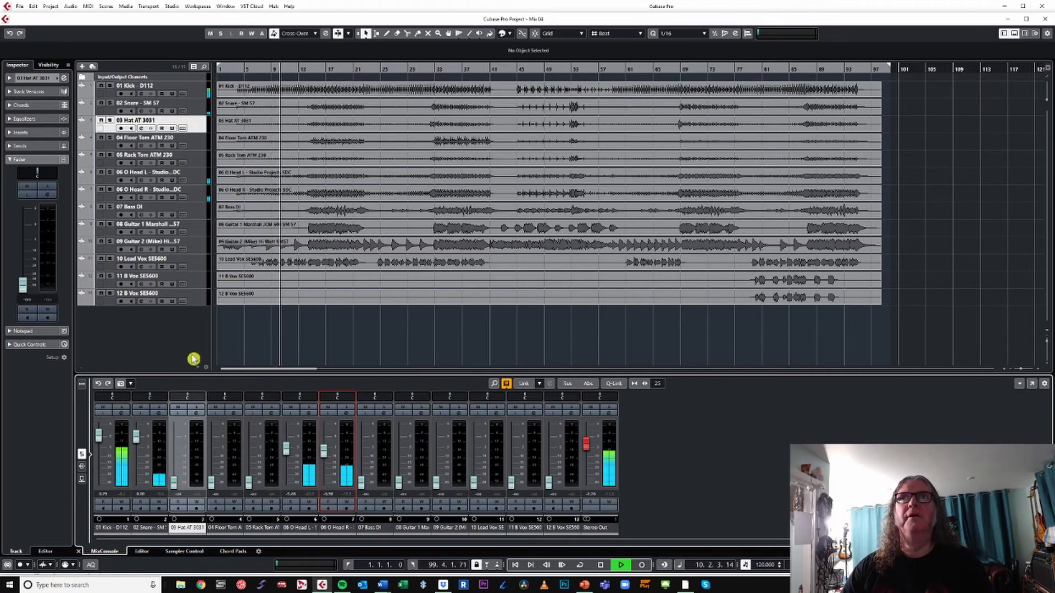
- Play from about bar 17, raise the snare to about 2.71 dB, and pan the overheads left and right with the right one at about -4.25 dB
click(323, 68)
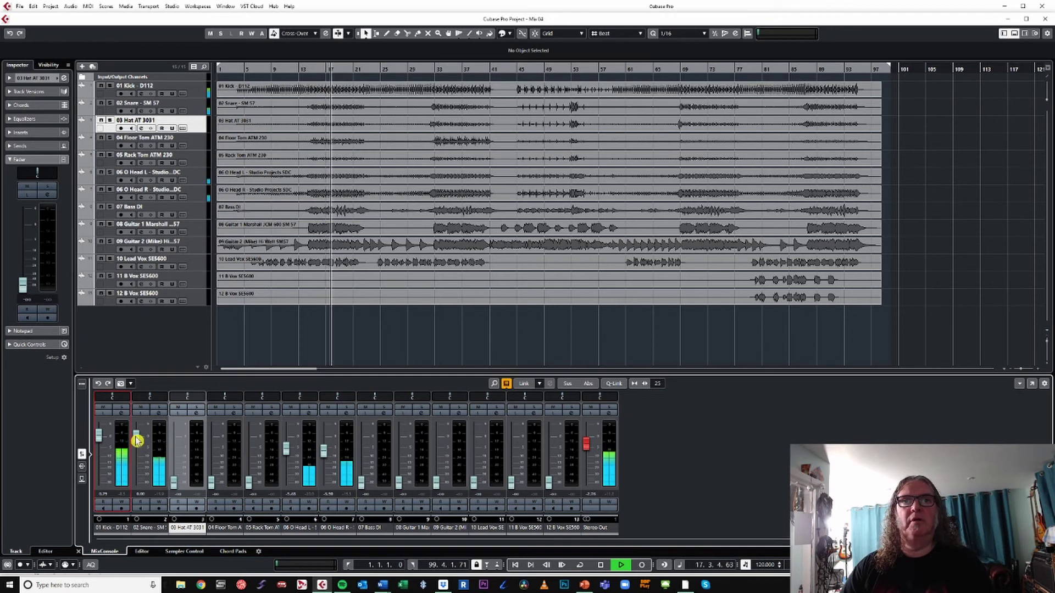
drag(137, 436, 138, 432)
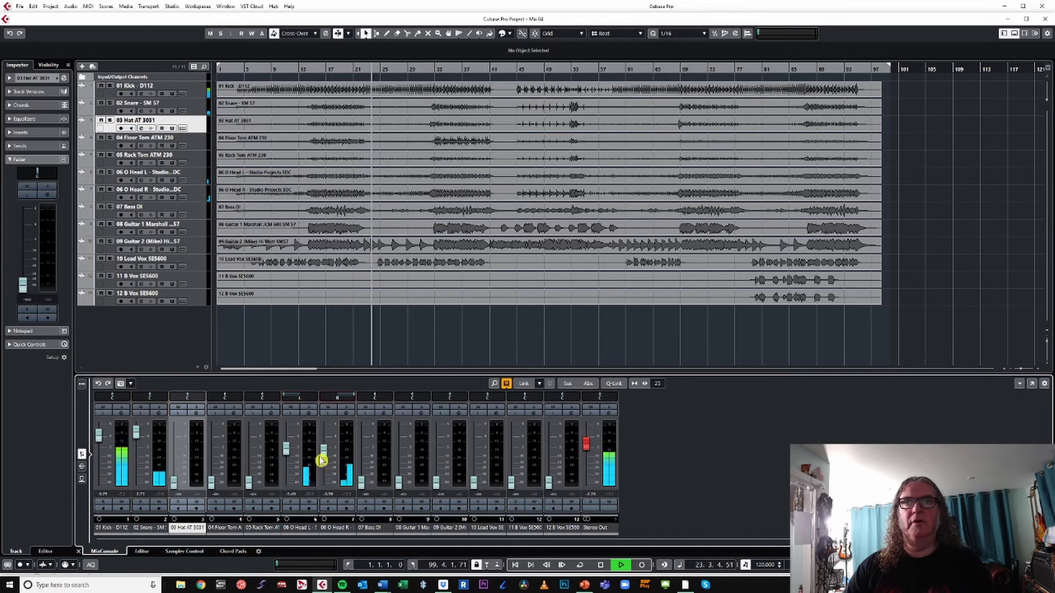
scroll(325, 452, up, 3)
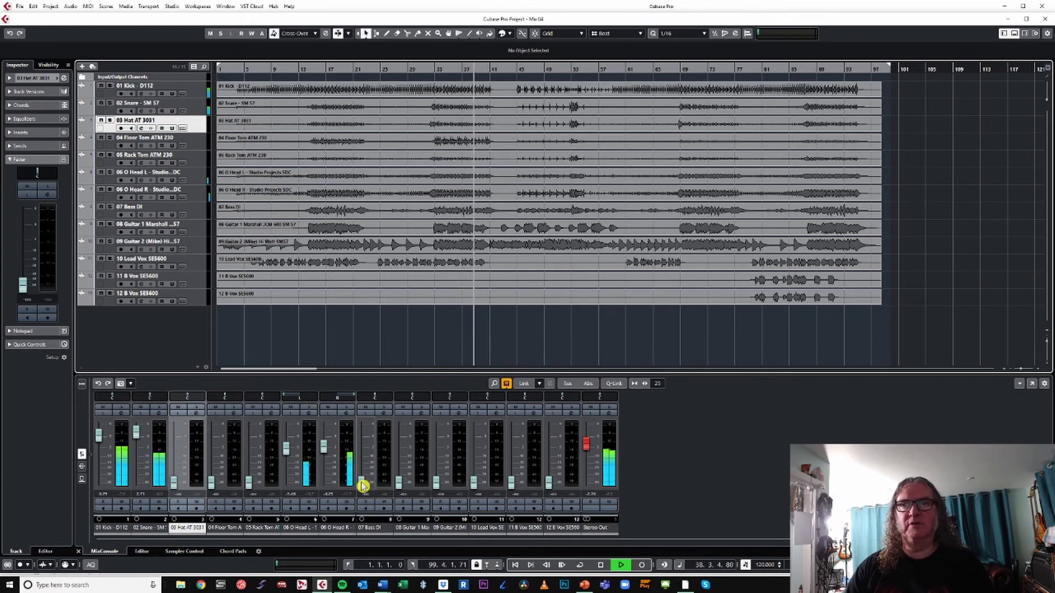
- Raise Bass DI to about -5.22 dB and Guitar 1 to about -2.85 dB, and pan Guitar 1 left and Guitar 2 right
drag(361, 483, 362, 454)
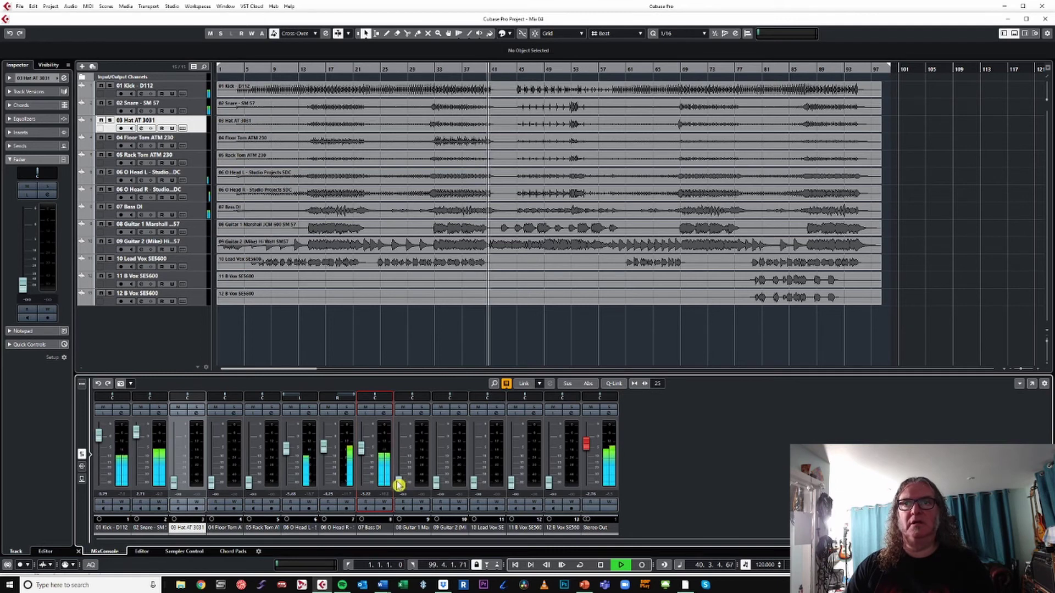
drag(400, 483, 403, 447)
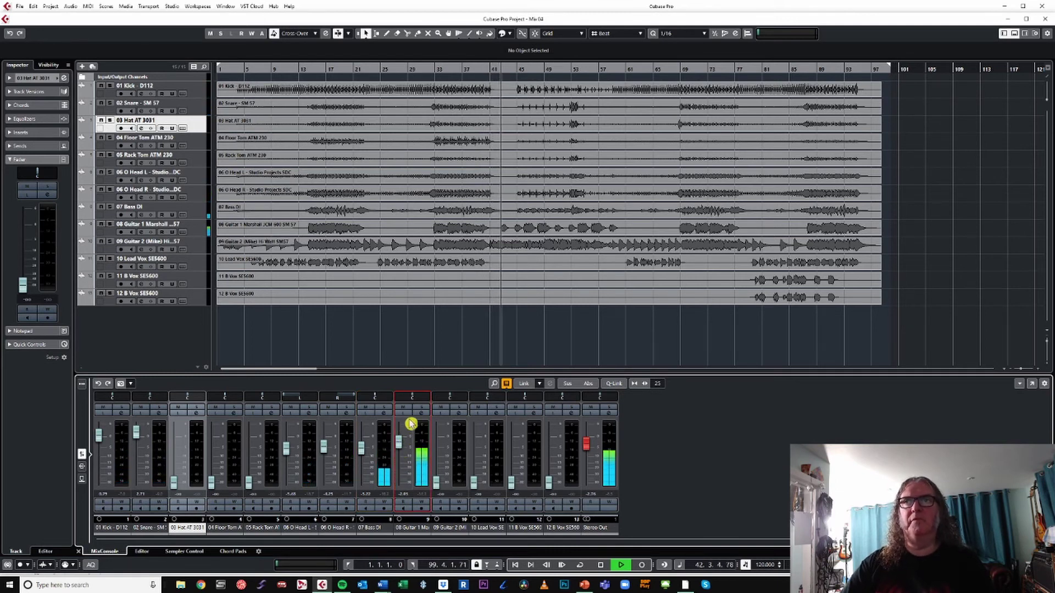
drag(412, 396, 464, 400)
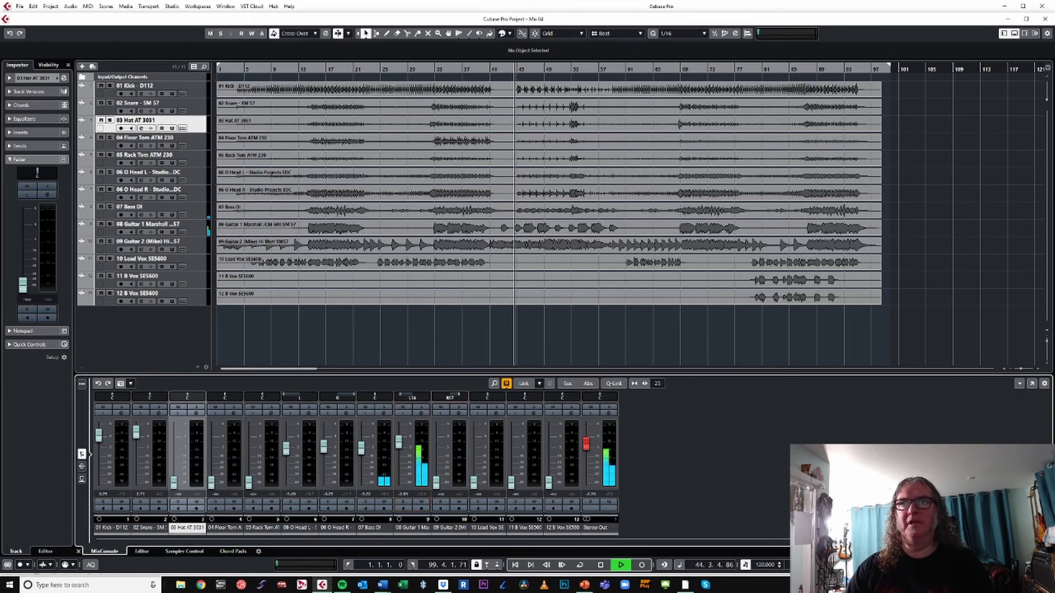
- Raise Guitar 2 to about -2.23 dB and Lead Vox to about 0 dB
drag(441, 482, 443, 443)
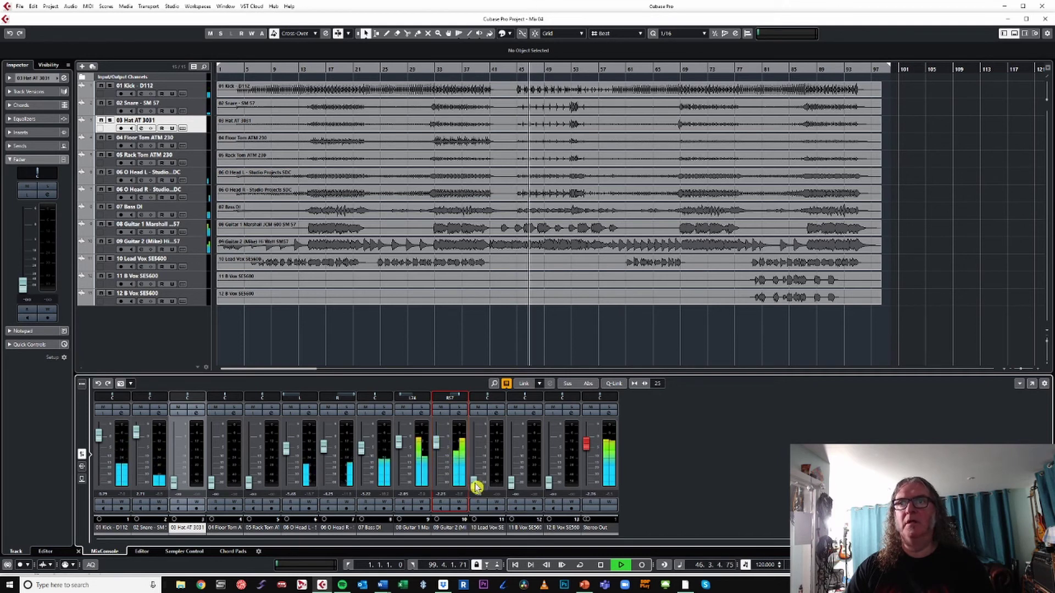
drag(473, 482, 470, 436)
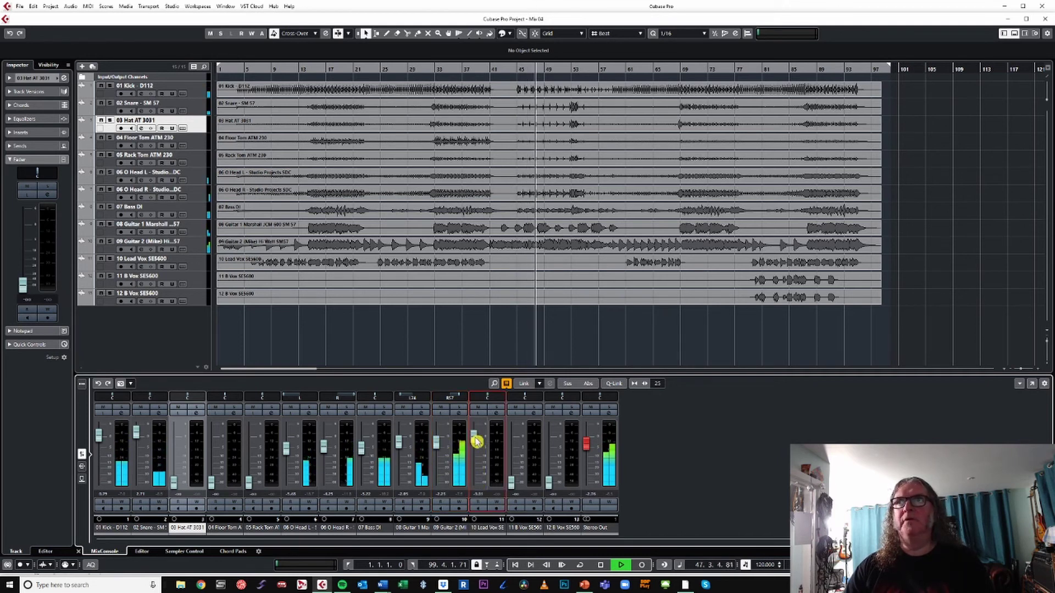
- Replay the mix from about bar 33, lower the Stereo Out fader to about -8.19 dB, and rewind slightly before stopping playback
click(438, 69)
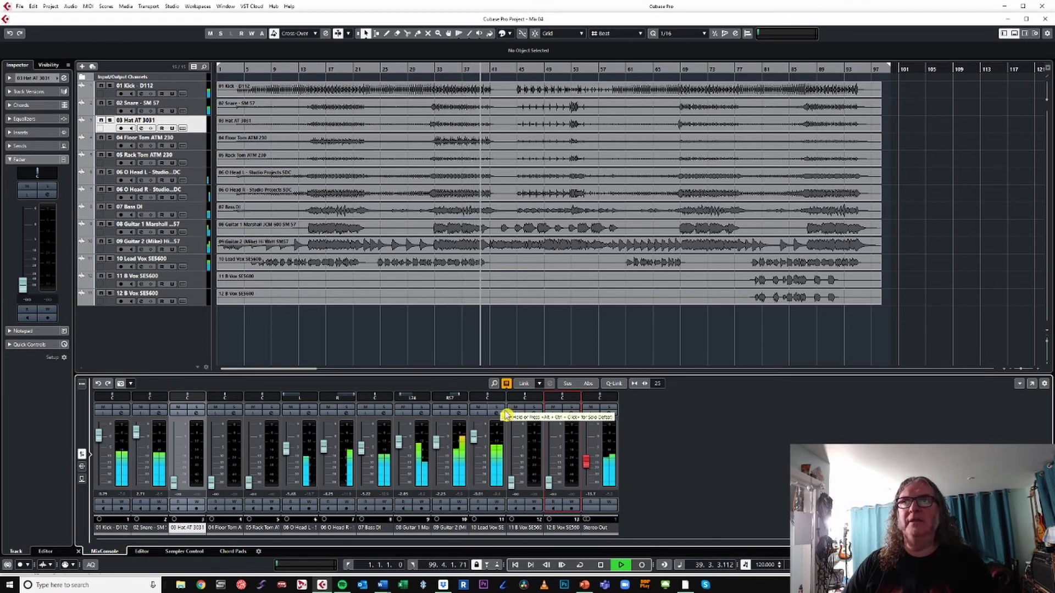
key(KP_Subtract)
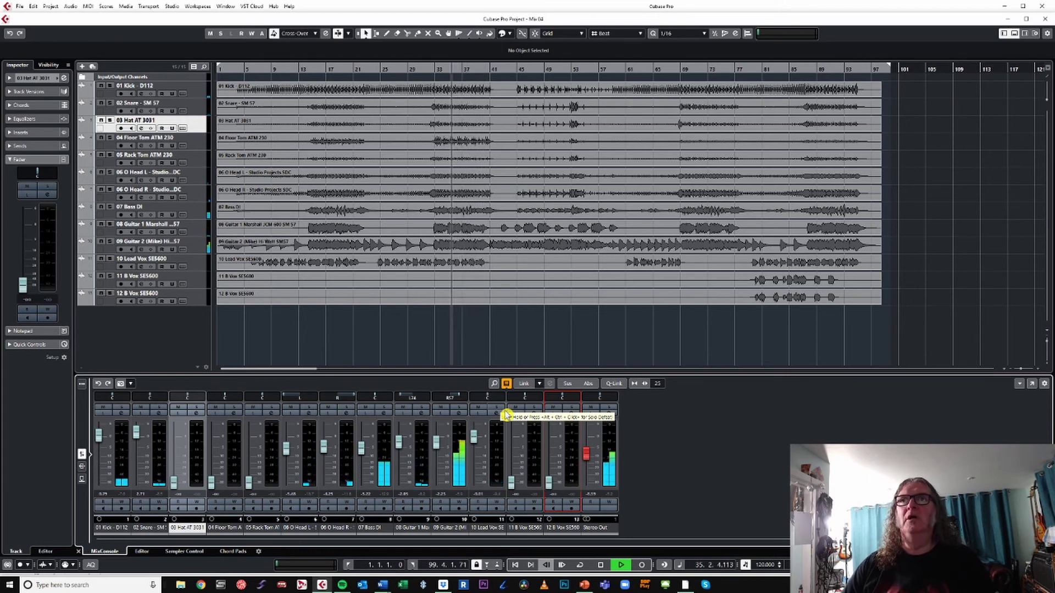
key(space)
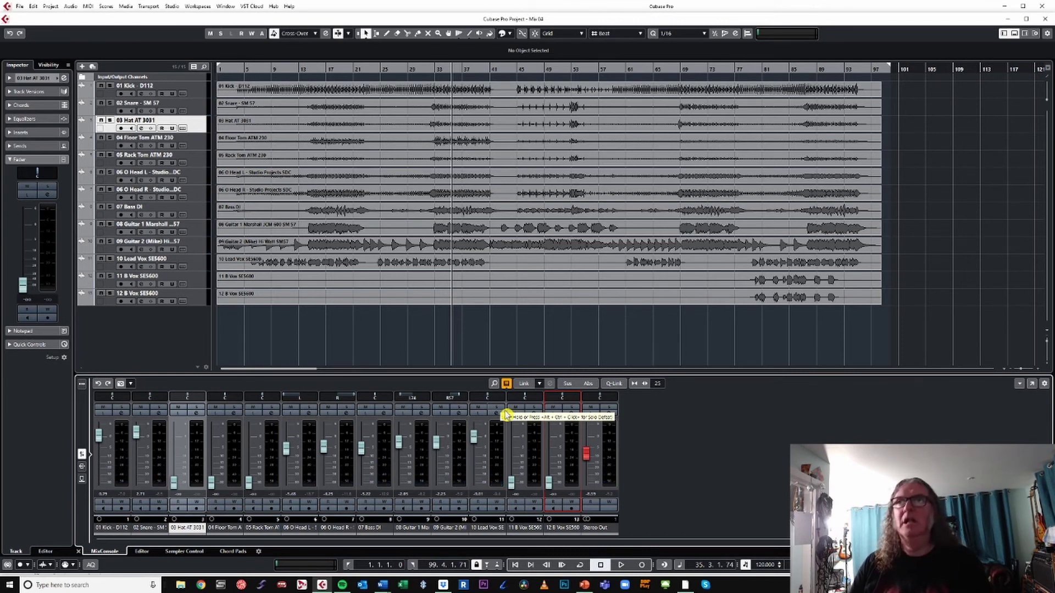
scroll(506, 415, down, 5)
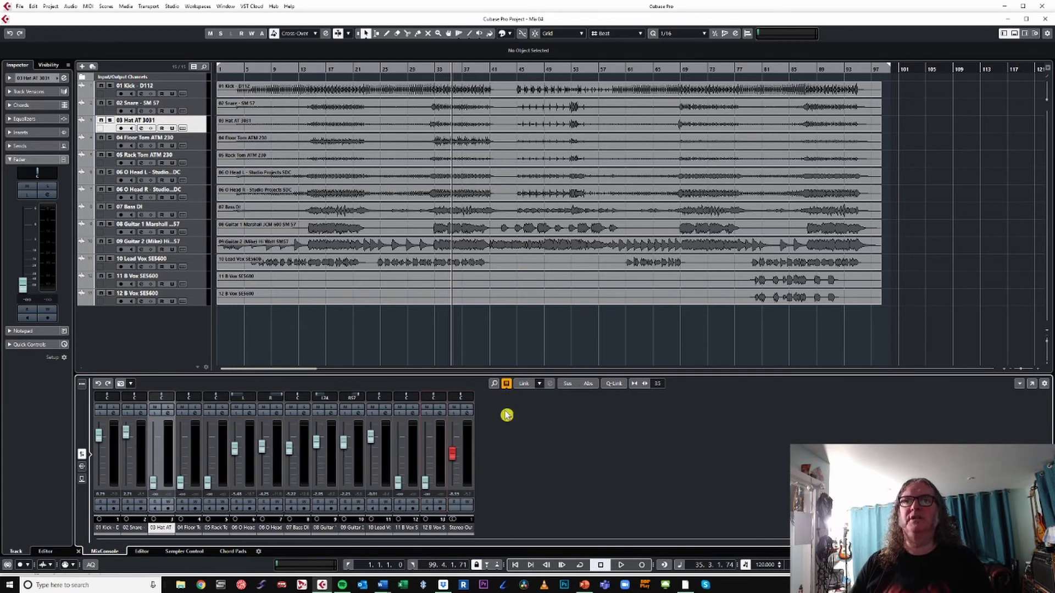
scroll(505, 416, down, 2)
scroll(506, 416, up, 8)
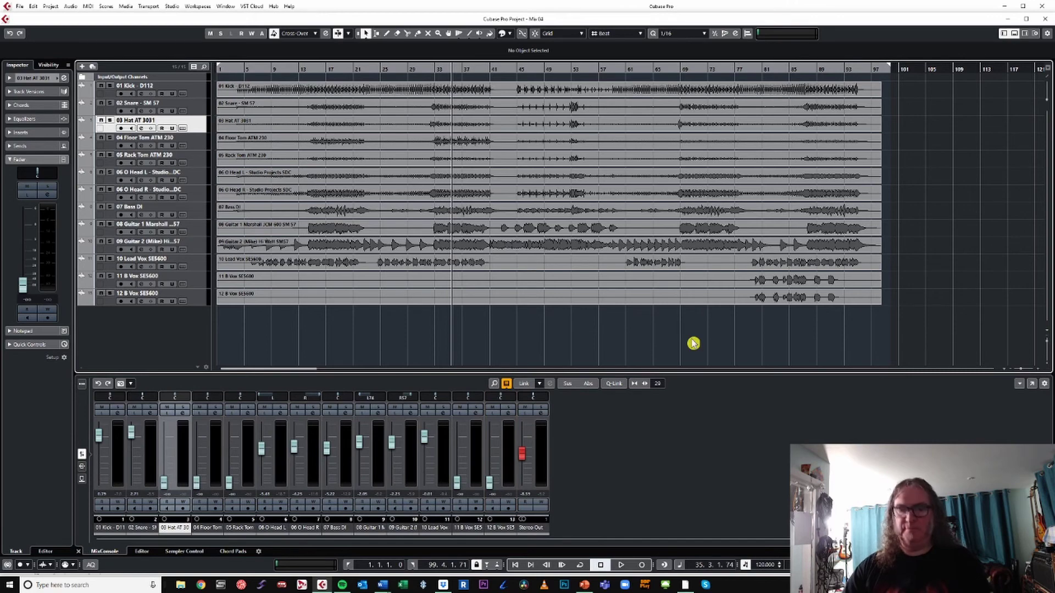
scroll(693, 344, down, 5)
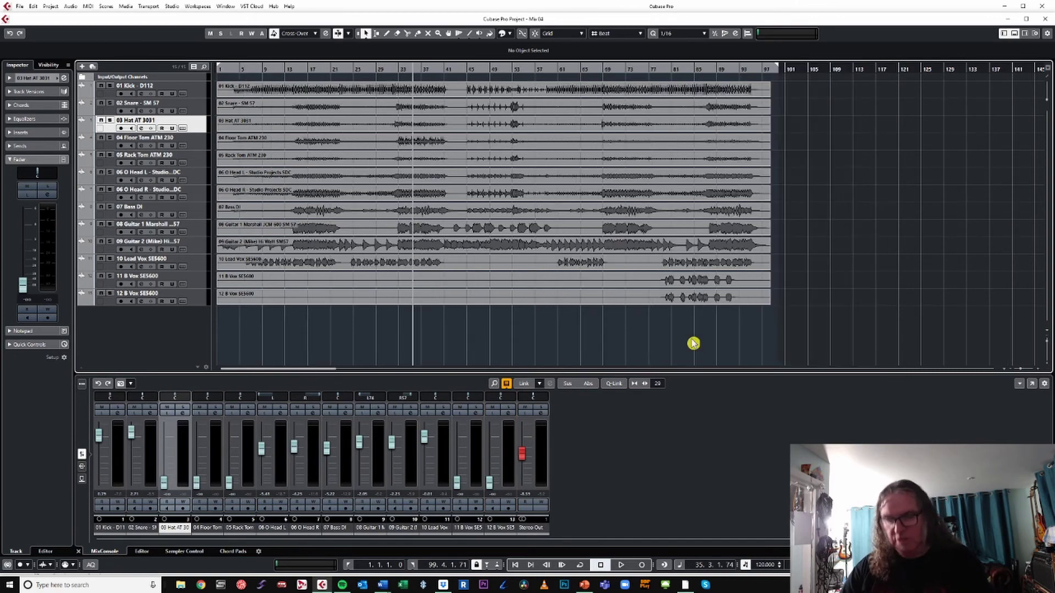
- Examine the whole arrangement at several track heights and timeline zoom levels, ending on a compact overview of all tracks
scroll(693, 343, up, 2)
scroll(692, 344, up, 2)
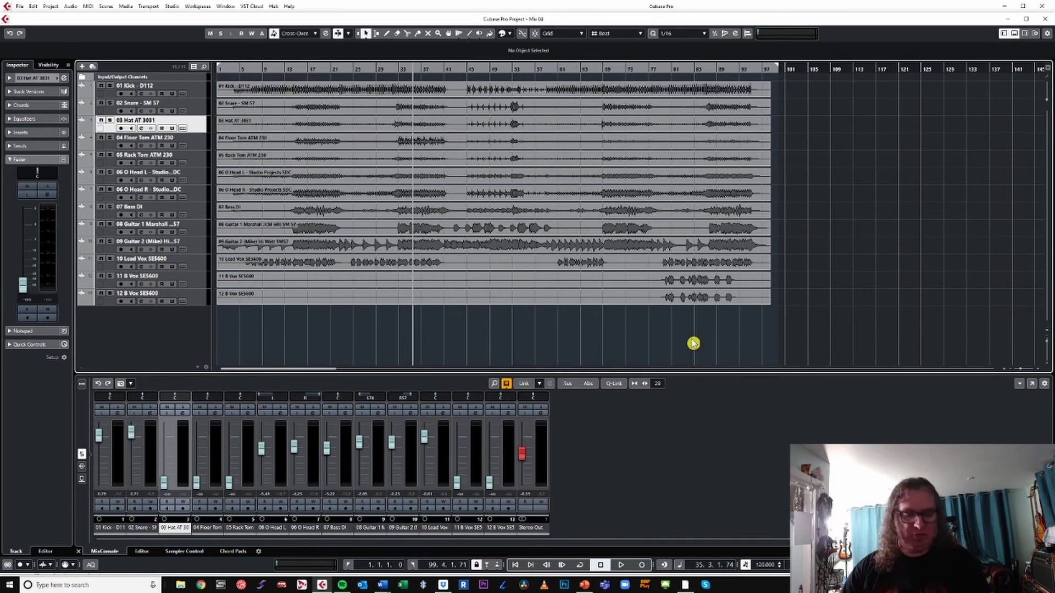
scroll(693, 343, up, 6)
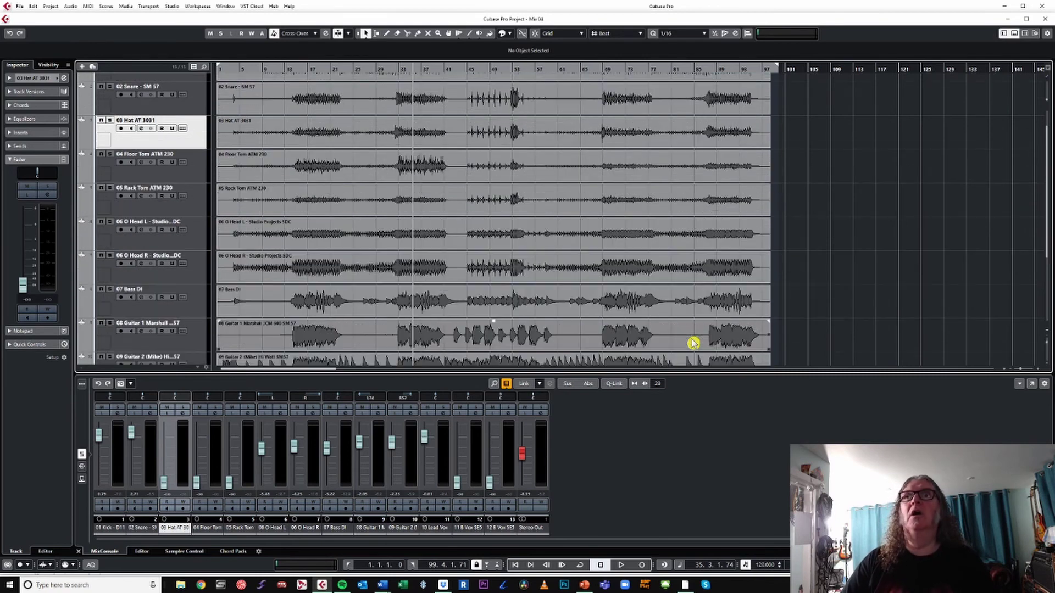
scroll(693, 343, down, 8)
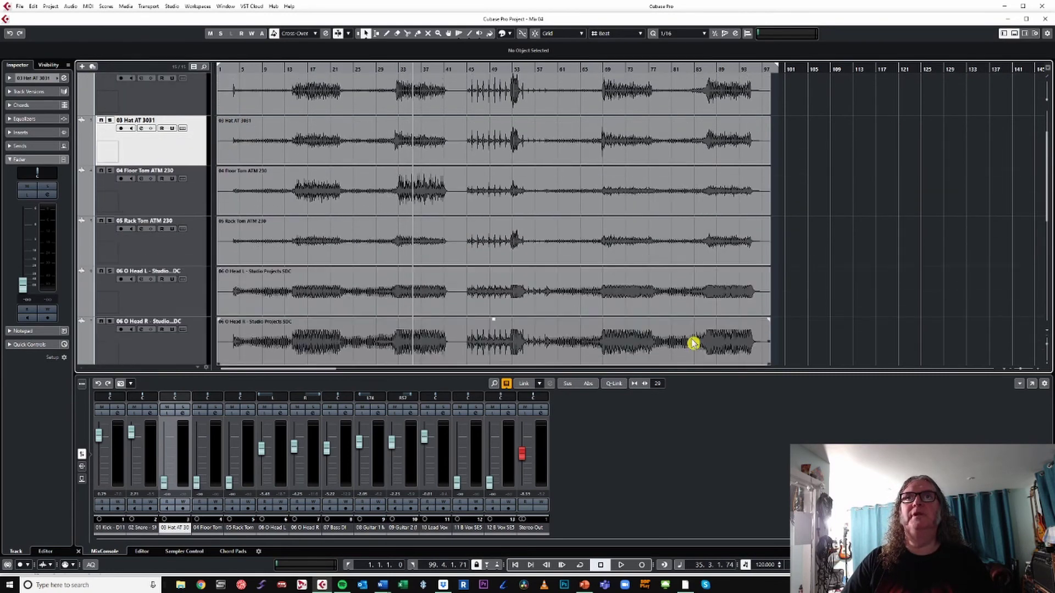
scroll(693, 343, up, 3)
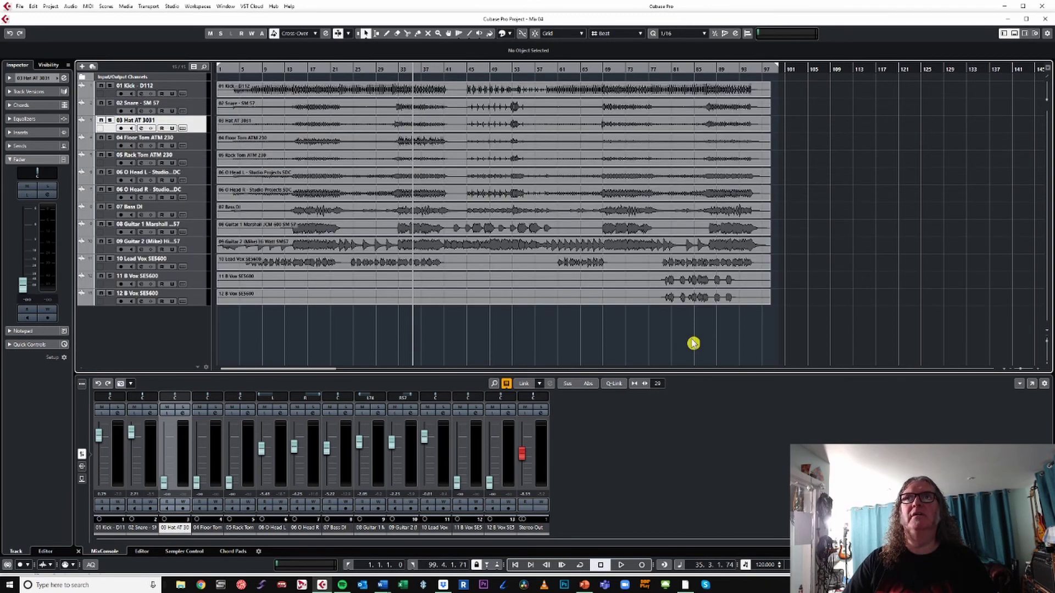
scroll(693, 343, up, 4)
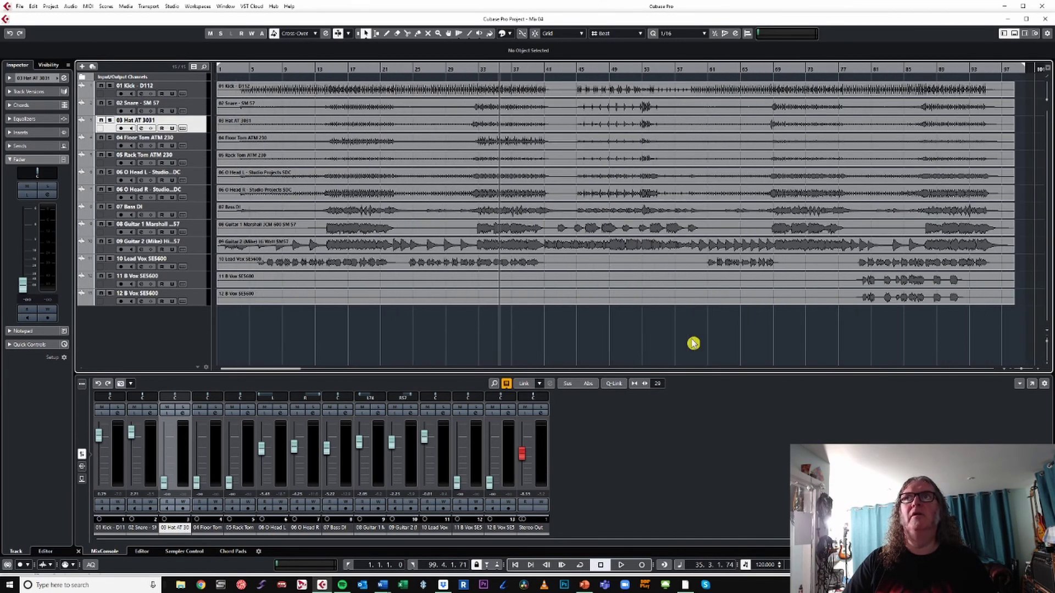
scroll(693, 343, down, 1)
scroll(693, 343, up, 4)
scroll(692, 343, down, 1)
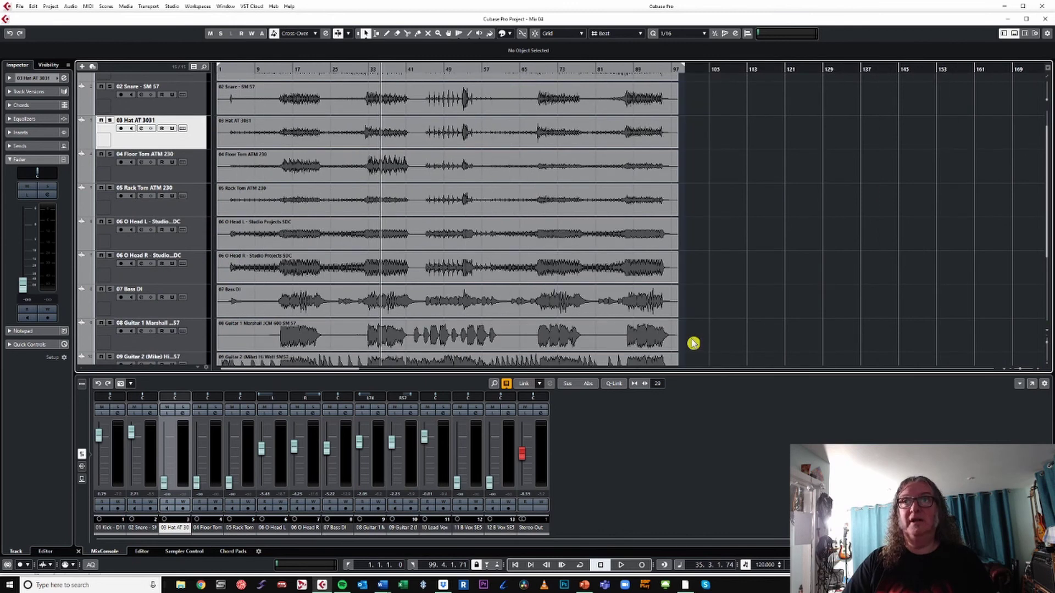
scroll(693, 344, down, 4)
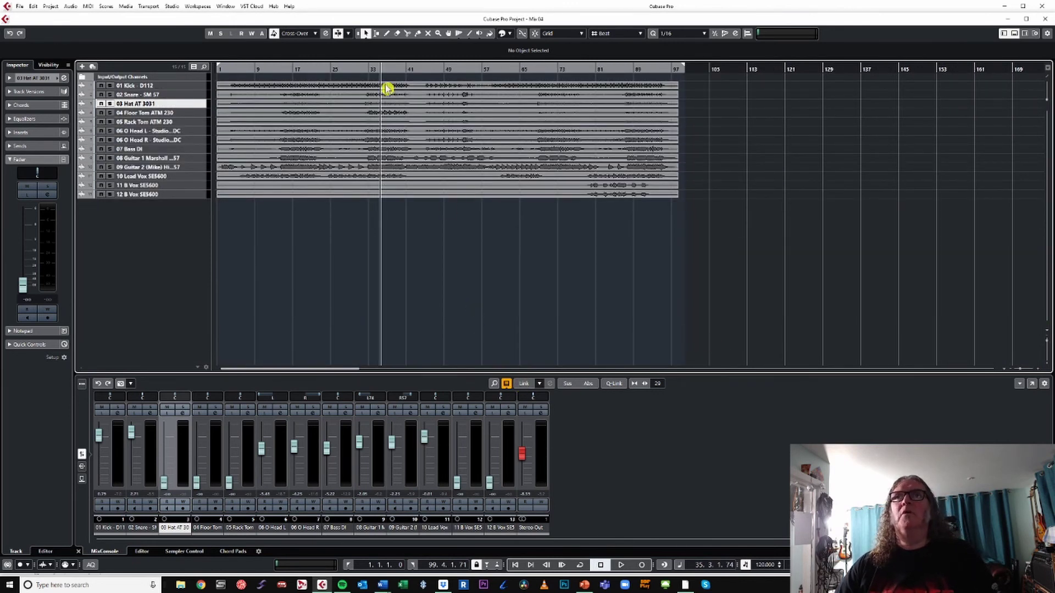
- Set the left locator at about bar 33 and the right locator at about bar 40 beat 4, with cycle playback enabled
click(369, 68)
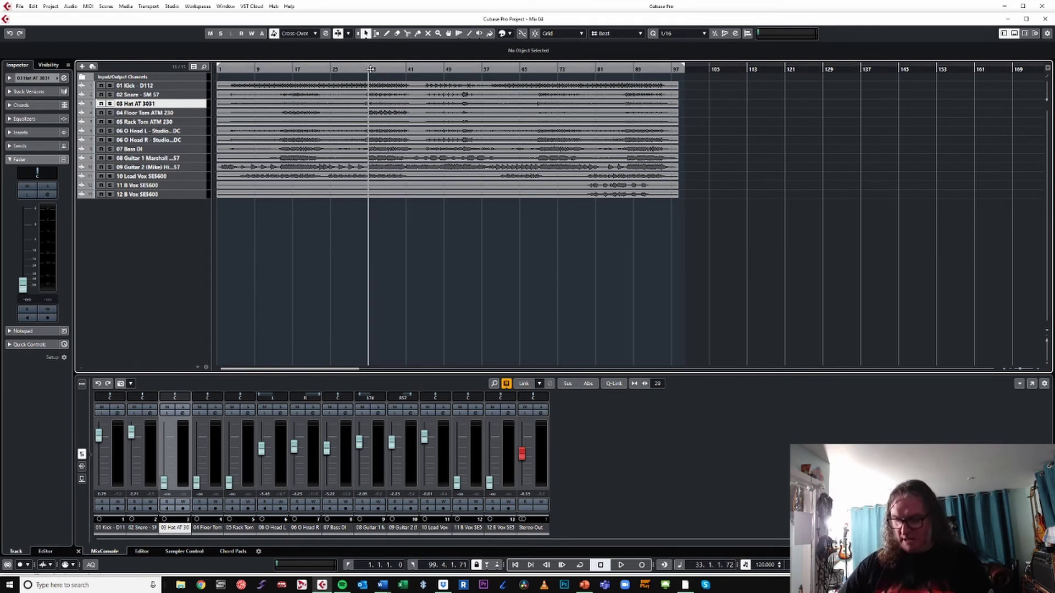
key(ctrl+KP_1)
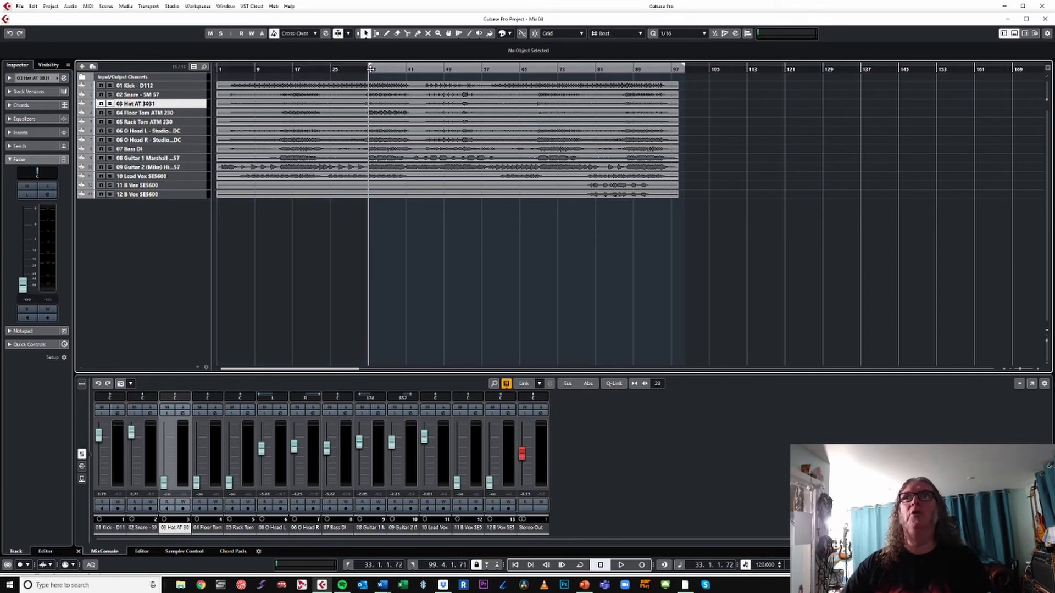
click(405, 68)
key(ctrl+KP_2)
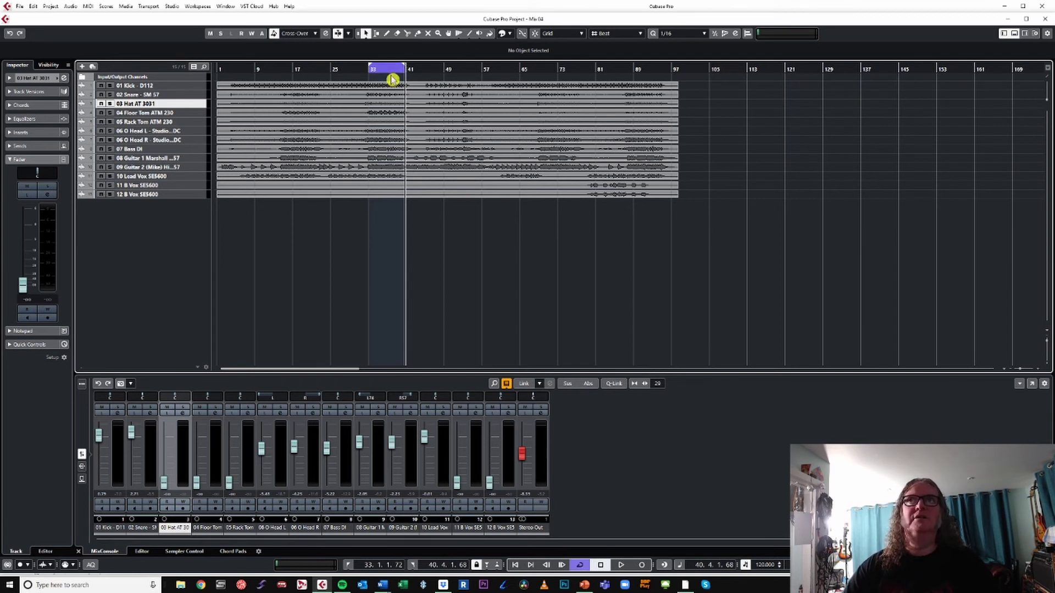
click(579, 565)
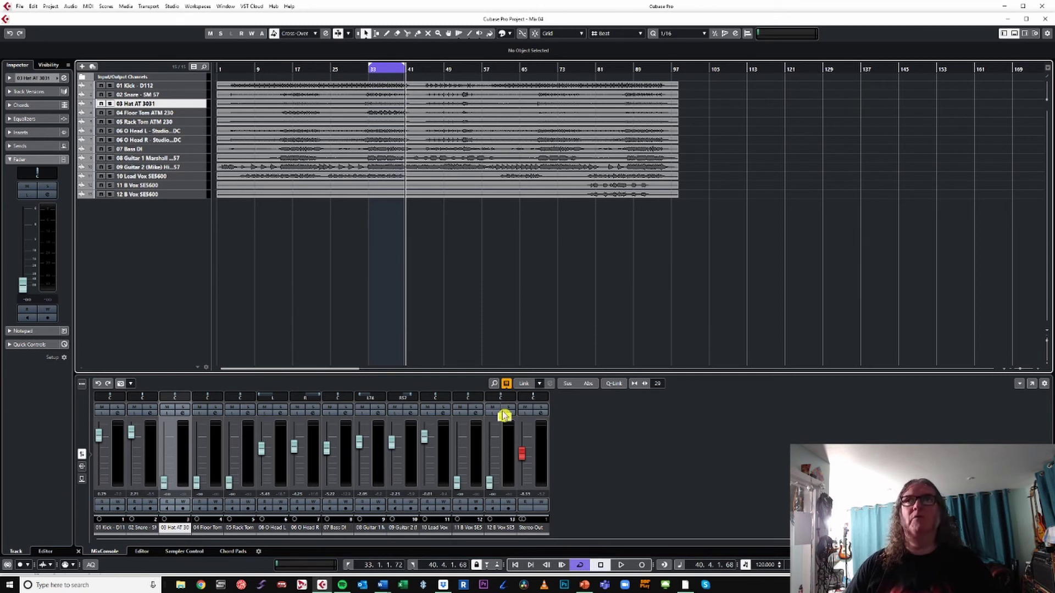
- Play the loop while trying Lead Vox higher and lower, and raise the Stereo Out fader to just below 0 dB
key(space)
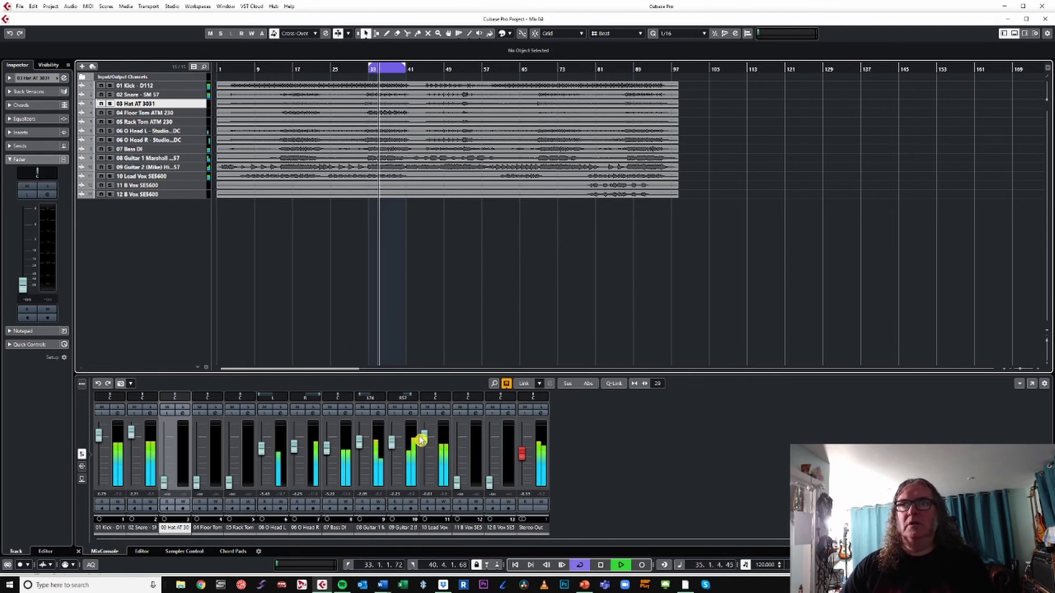
drag(426, 436, 424, 429)
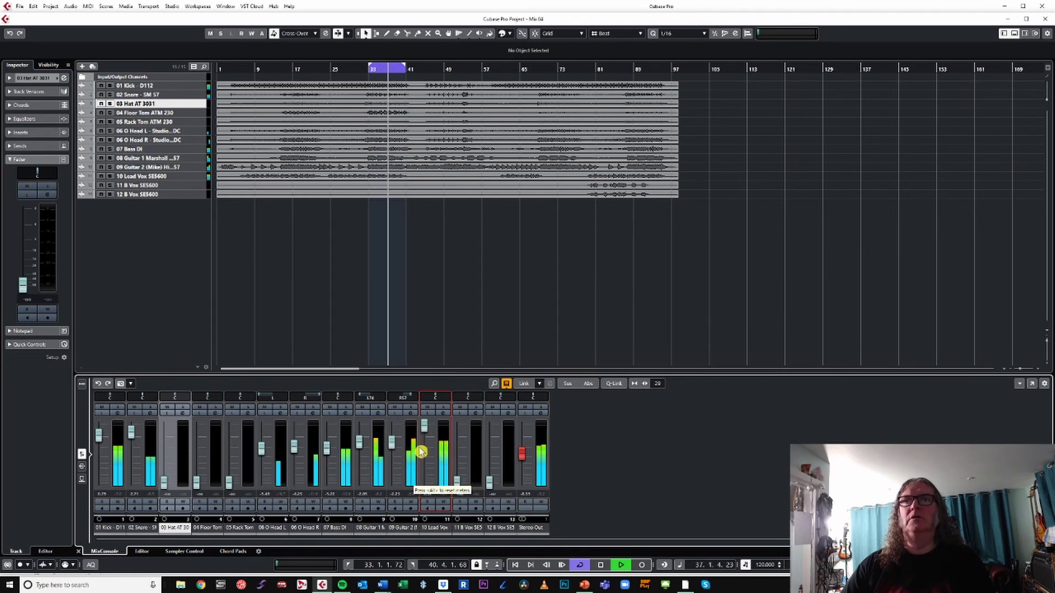
key(space)
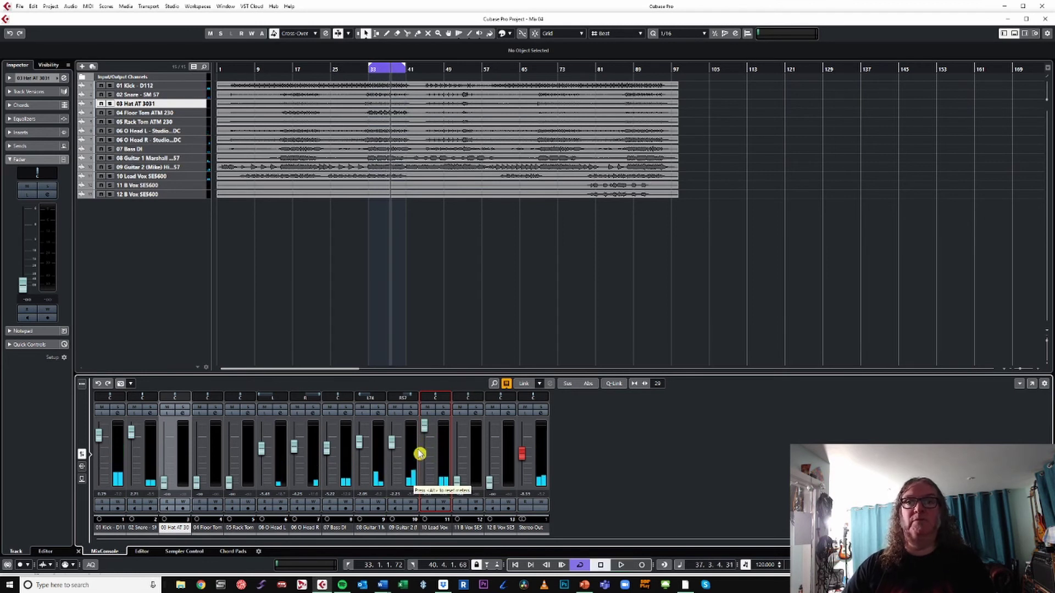
key(space)
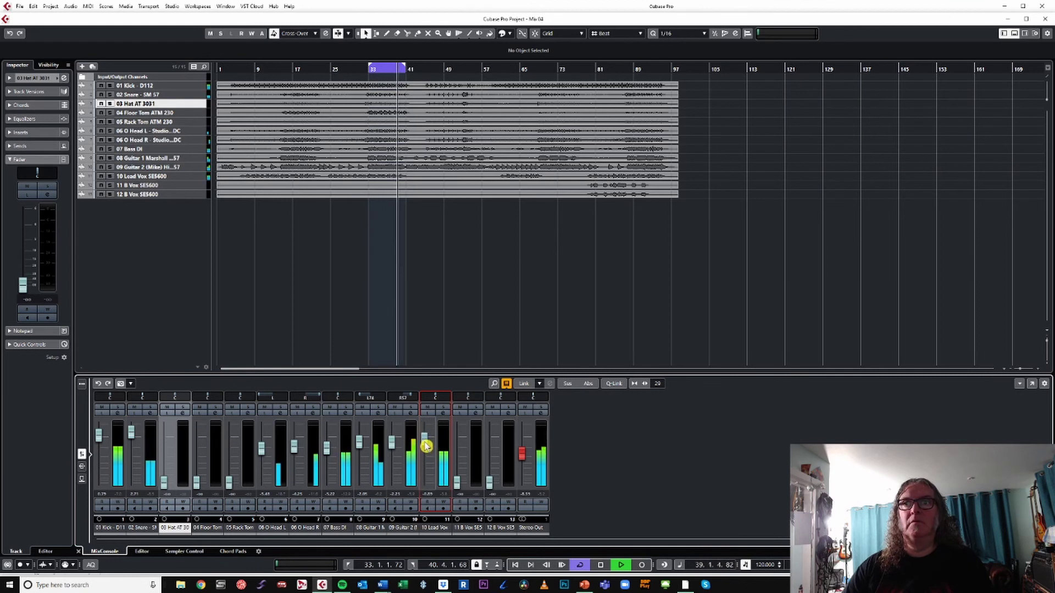
key(space)
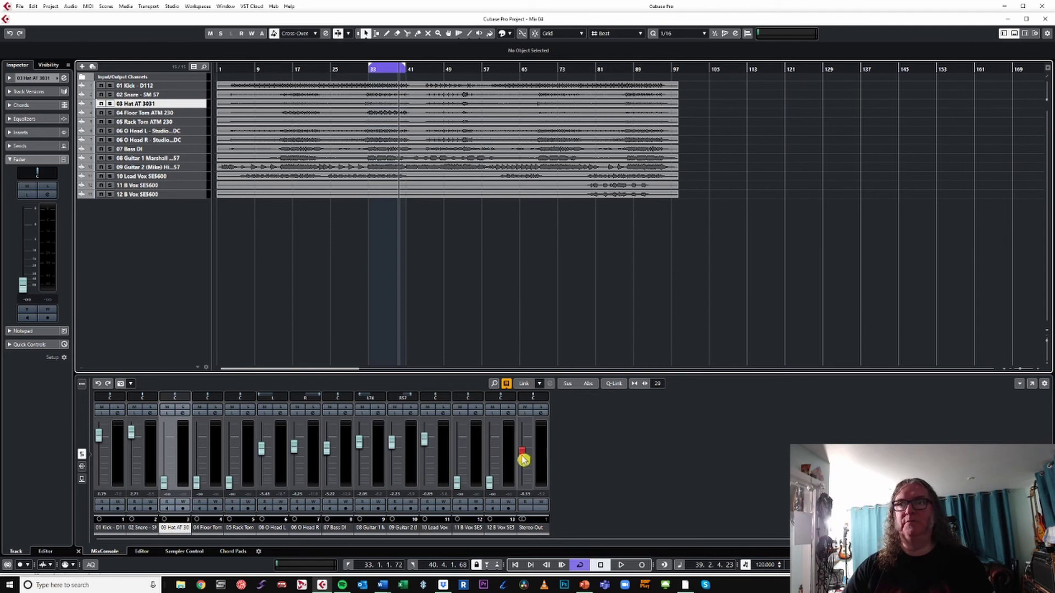
drag(523, 461, 525, 446)
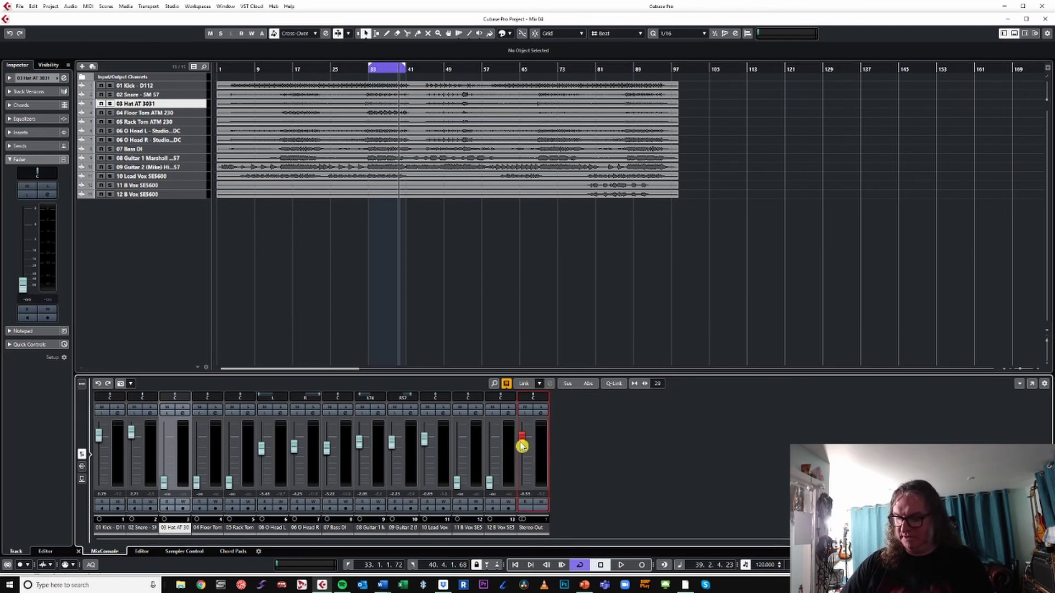
- Replay the loop, raise Lead Vox, and lower Guitar 1 to about -7.3 dB and Guitar 2 to about -8 dB
key(space)
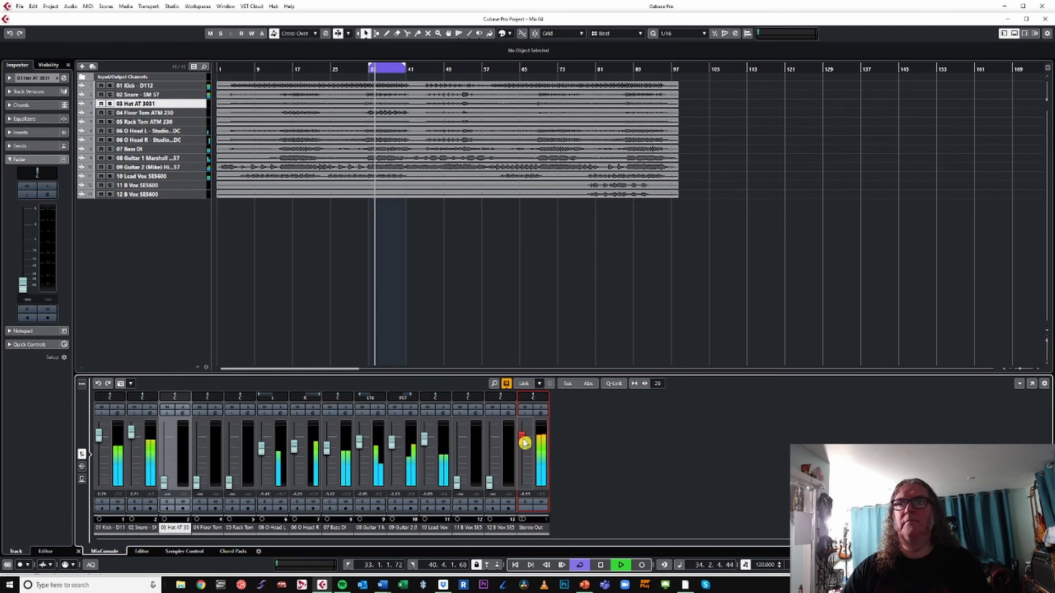
click(415, 448)
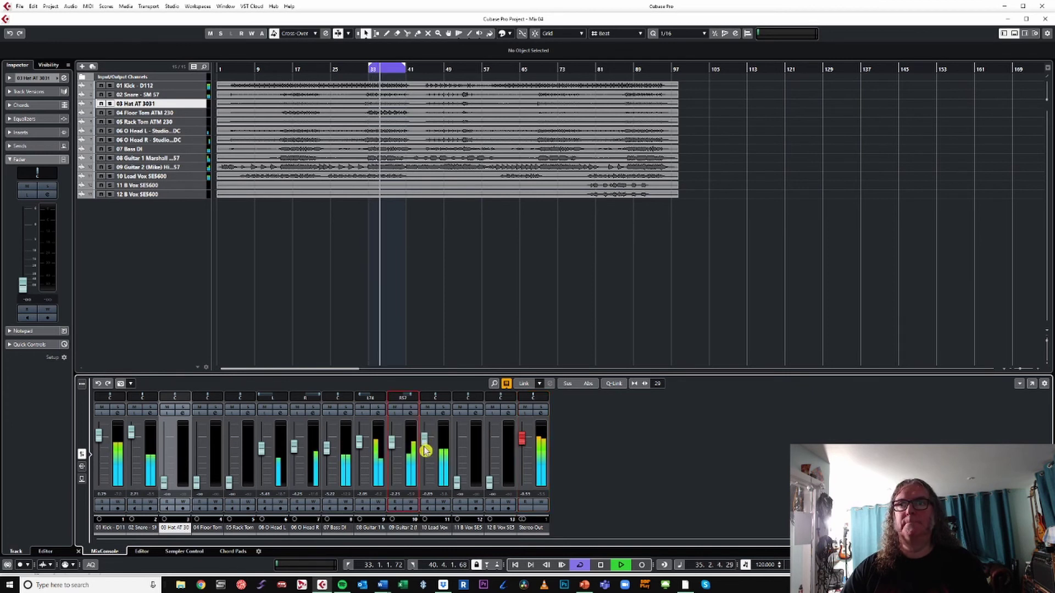
drag(426, 451, 396, 459)
click(397, 448)
click(352, 446)
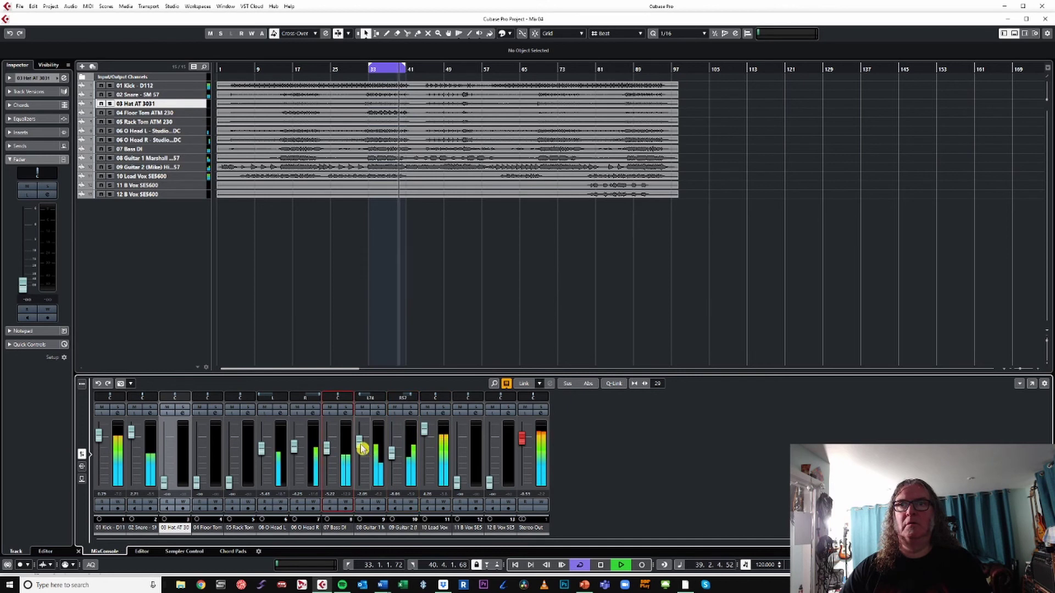
scroll(363, 448, down, 5)
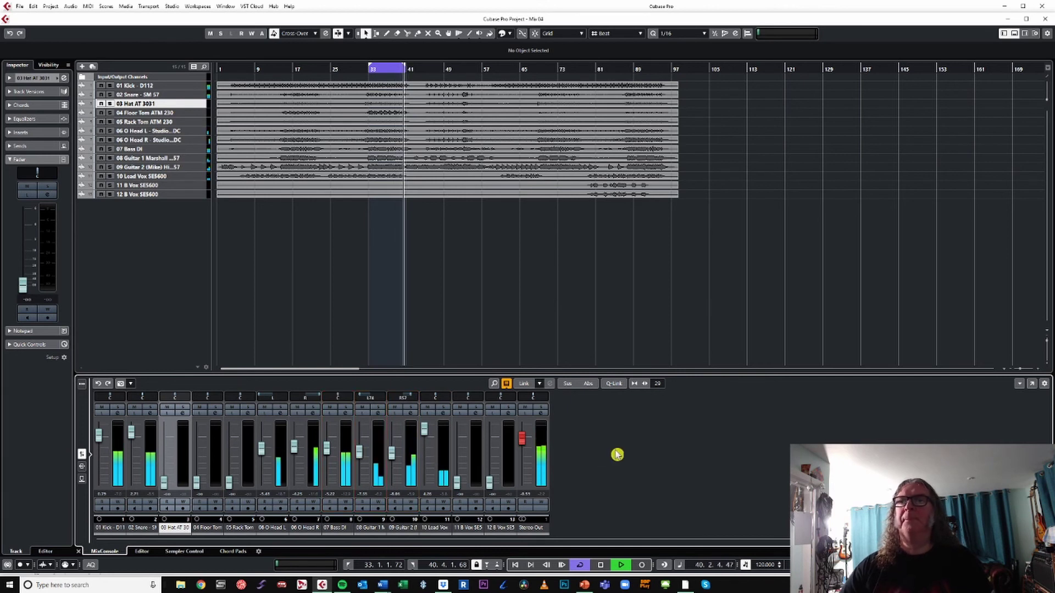
- Stop playback and lower the Lead Vox fader to slightly below 0 dB
key(space)
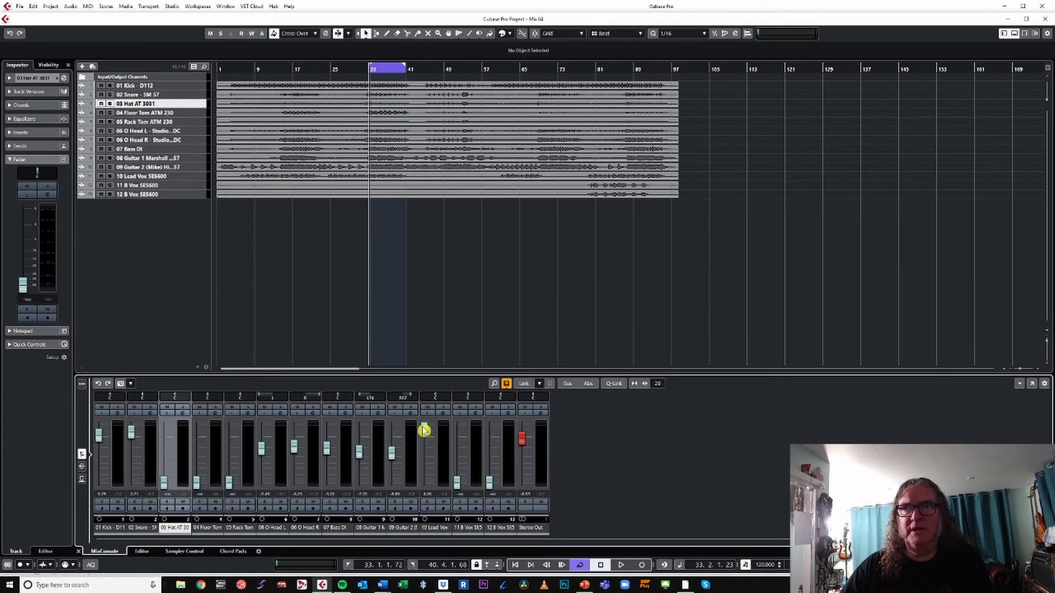
drag(426, 436, 425, 443)
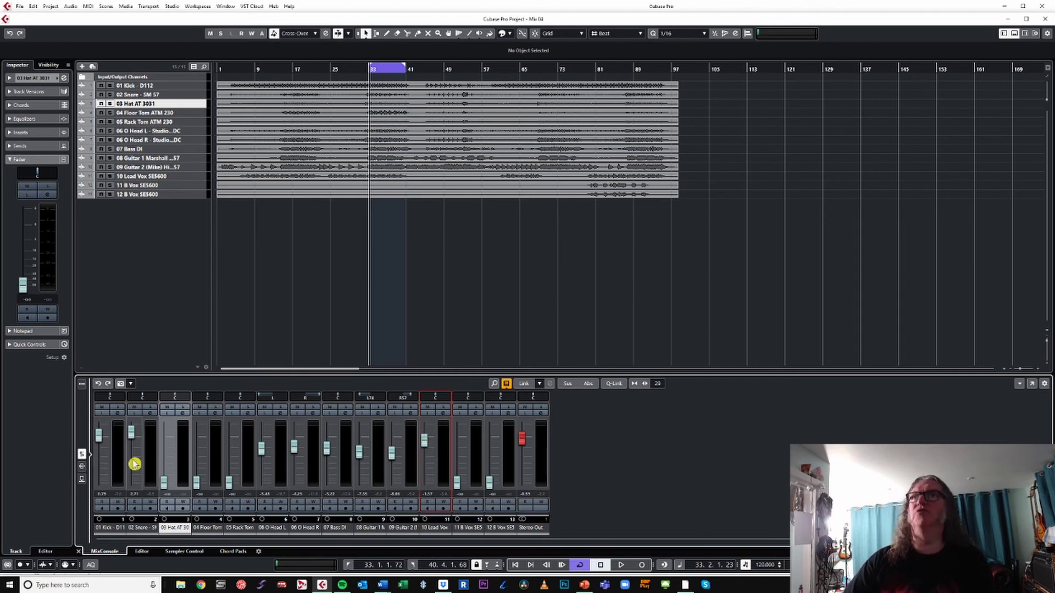
click(494, 273)
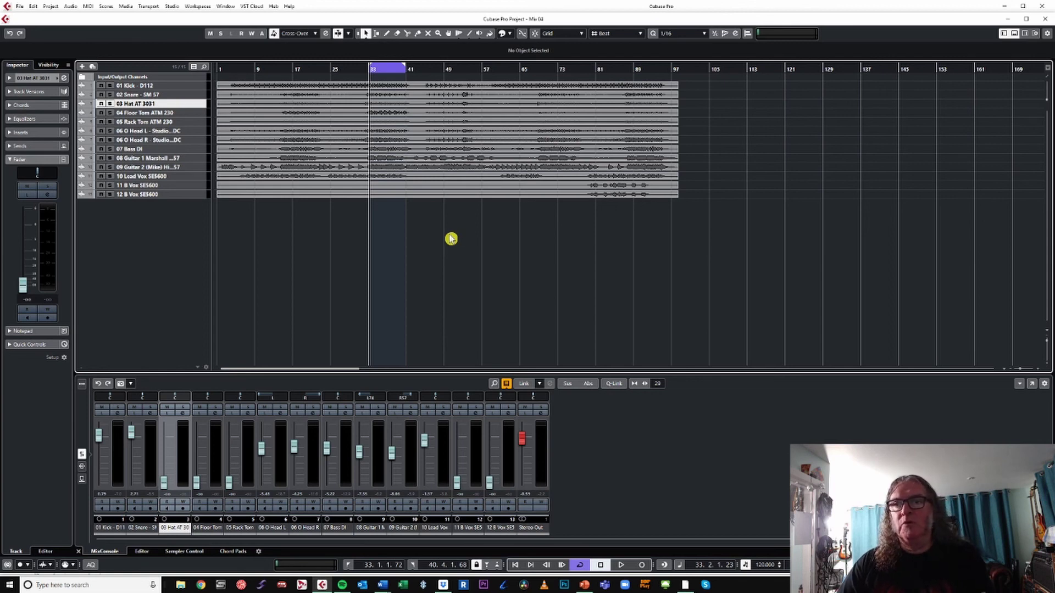
- Switch to the slide presentation and reveal the question on the Review slide
key(alt+Tab)
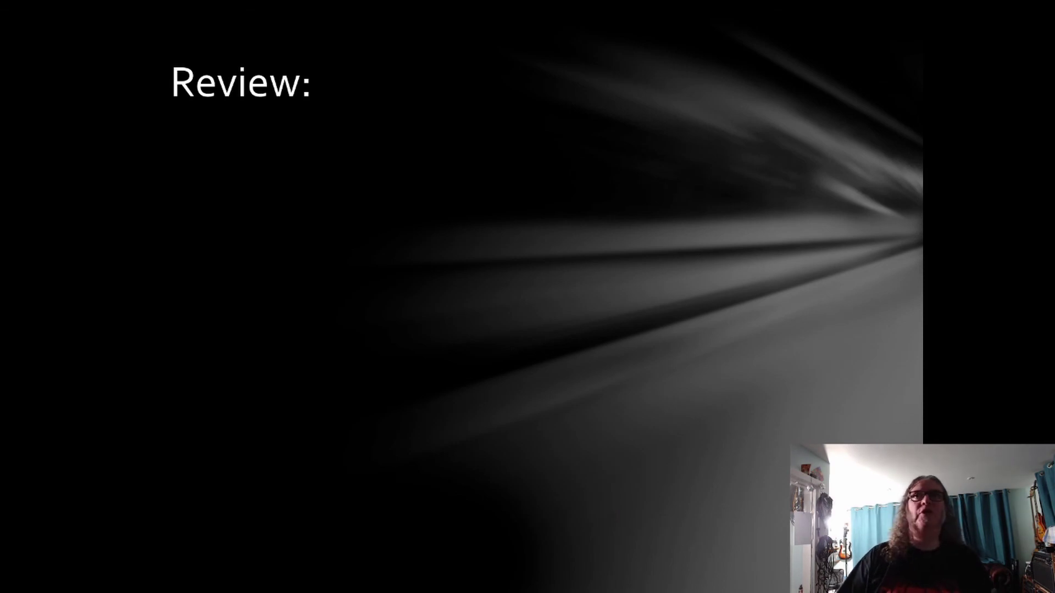
key(Right)
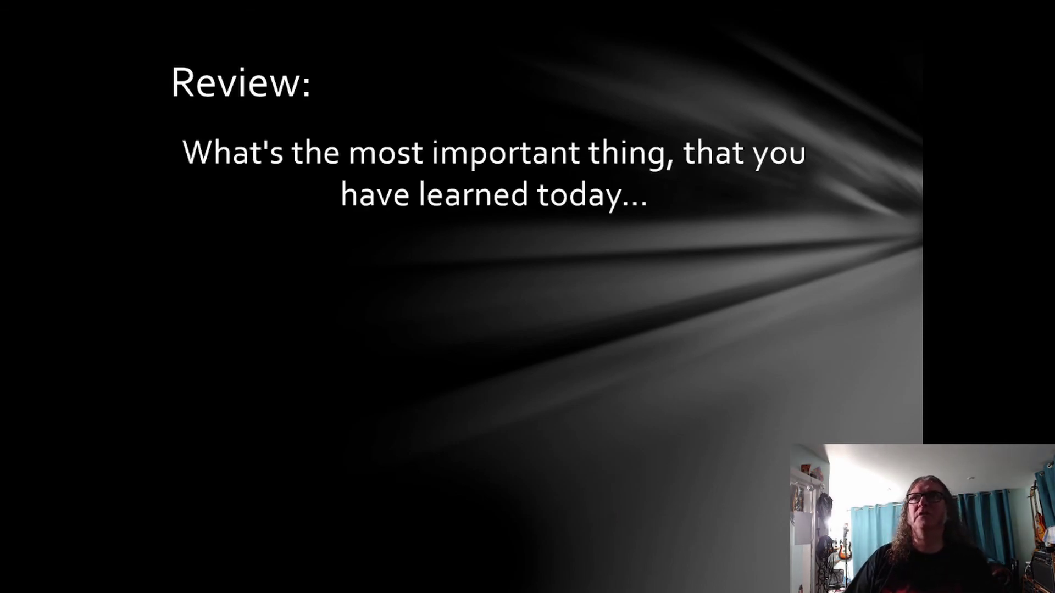